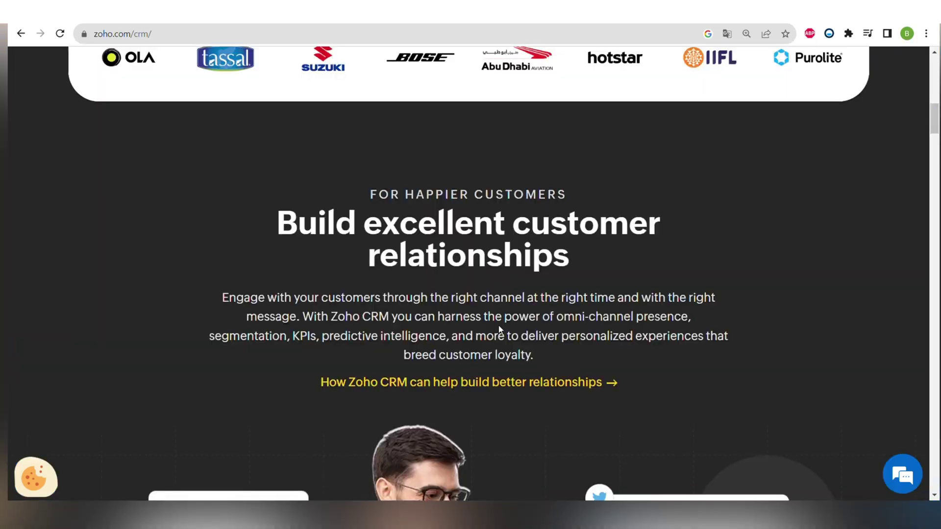
Scroll down the Home page's list of open tasks and back up.
{"action": "scroll", "coordinate": [503, 330], "scroll_direction": "down", "scroll_amount": 15}
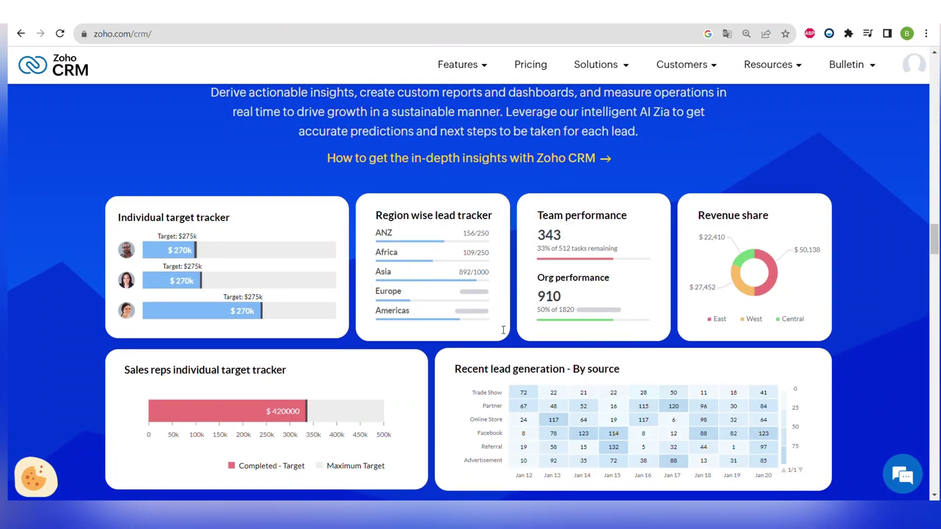
{"action": "scroll", "coordinate": [503, 330], "scroll_direction": "down", "scroll_amount": 10}
{"action": "scroll", "coordinate": [501, 162], "scroll_direction": "up", "scroll_amount": 1}
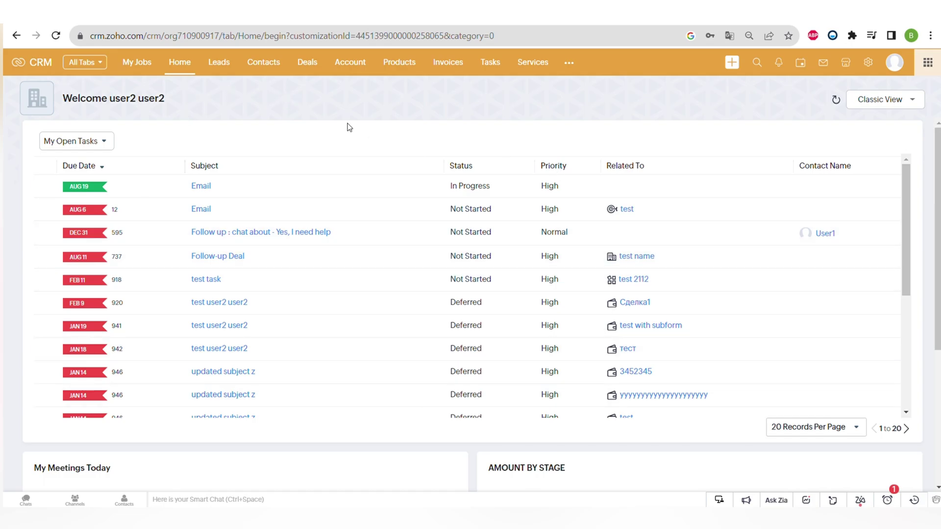
{"action": "left_click", "coordinate": [103, 142]}
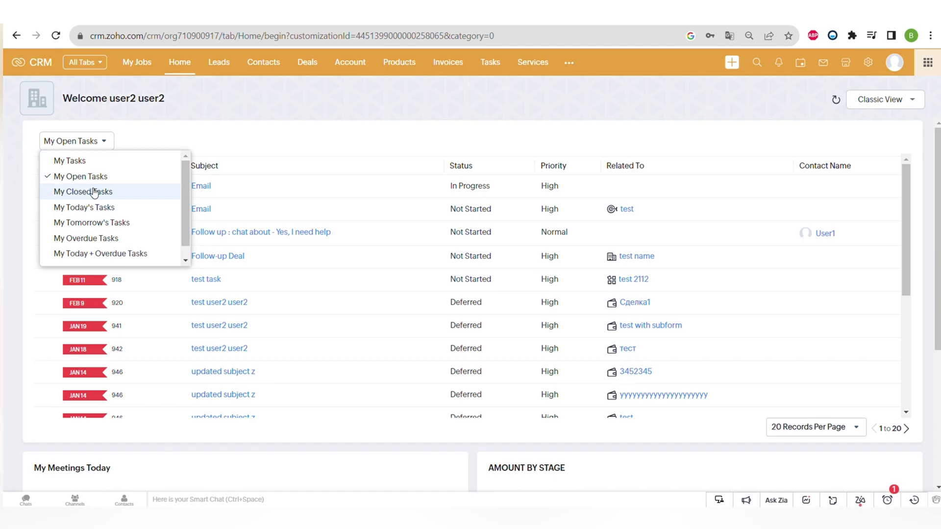
{"action": "left_click", "coordinate": [220, 123]}
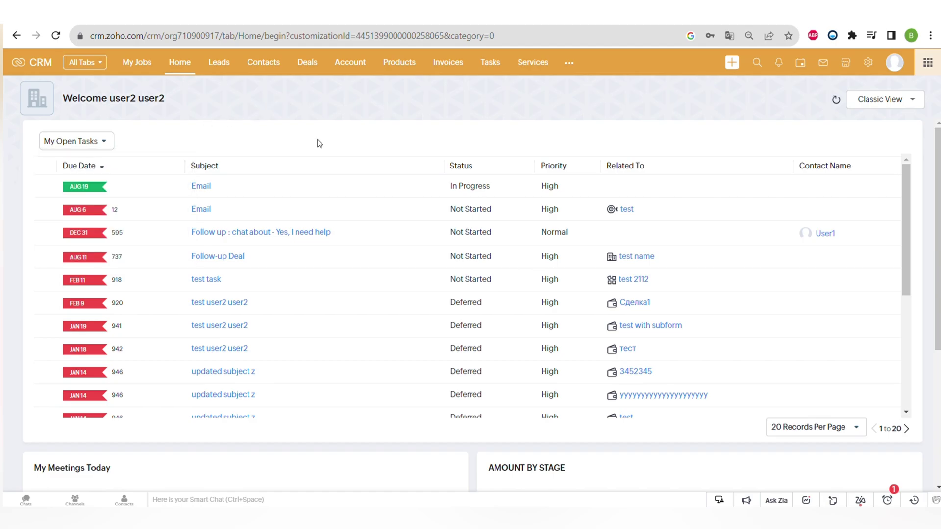
{"action": "scroll", "coordinate": [647, 416], "scroll_direction": "down", "scroll_amount": 5}
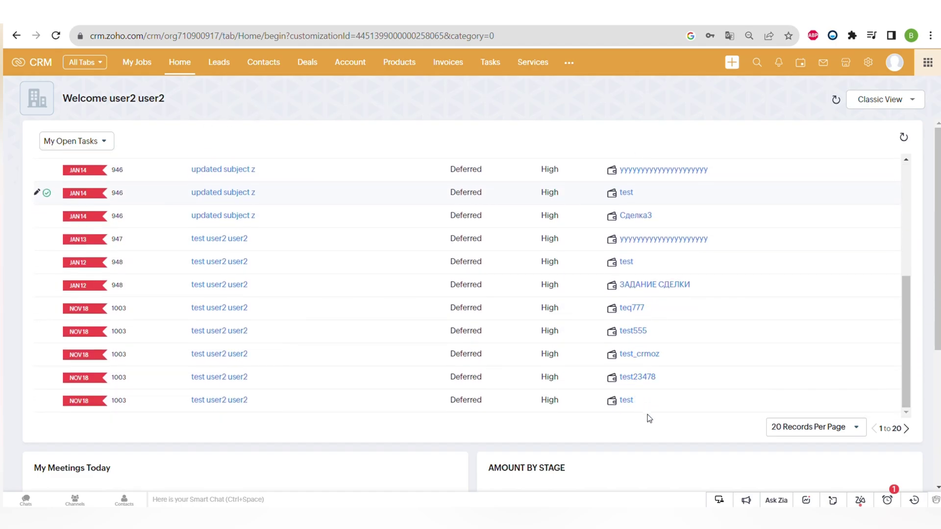
{"action": "scroll", "coordinate": [666, 468], "scroll_direction": "down", "scroll_amount": 5}
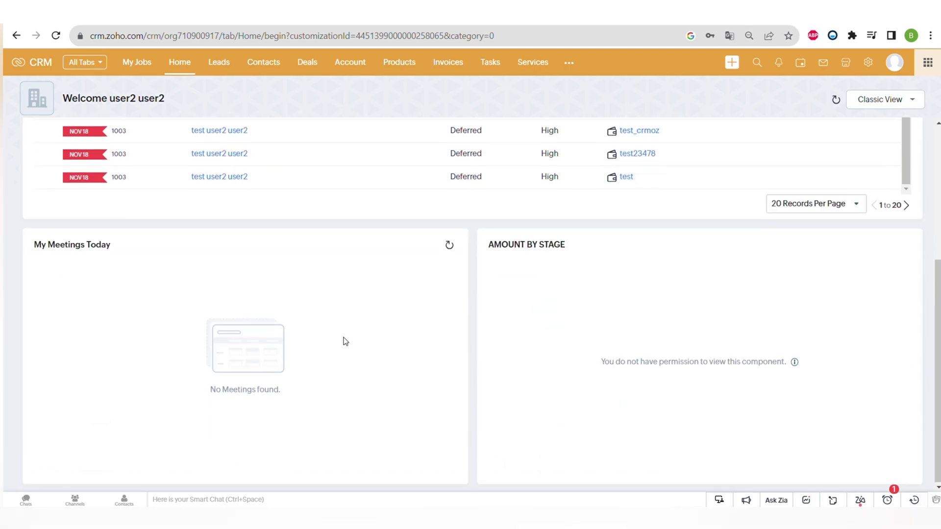
{"action": "scroll", "coordinate": [349, 342], "scroll_direction": "up", "scroll_amount": 5}
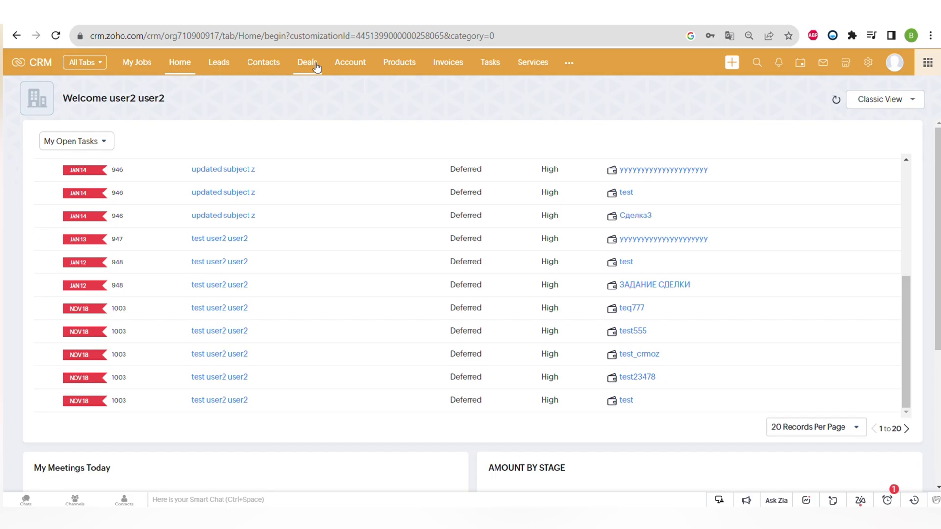
Pass through the Products list to the Services module, then glance over the other-modules menu.
{"action": "left_click", "coordinate": [411, 65]}
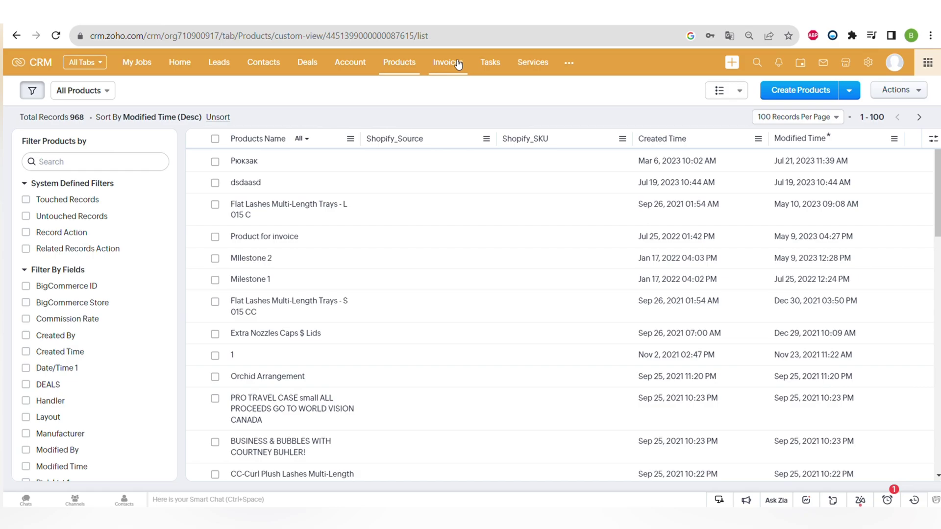
{"action": "left_click", "coordinate": [540, 66]}
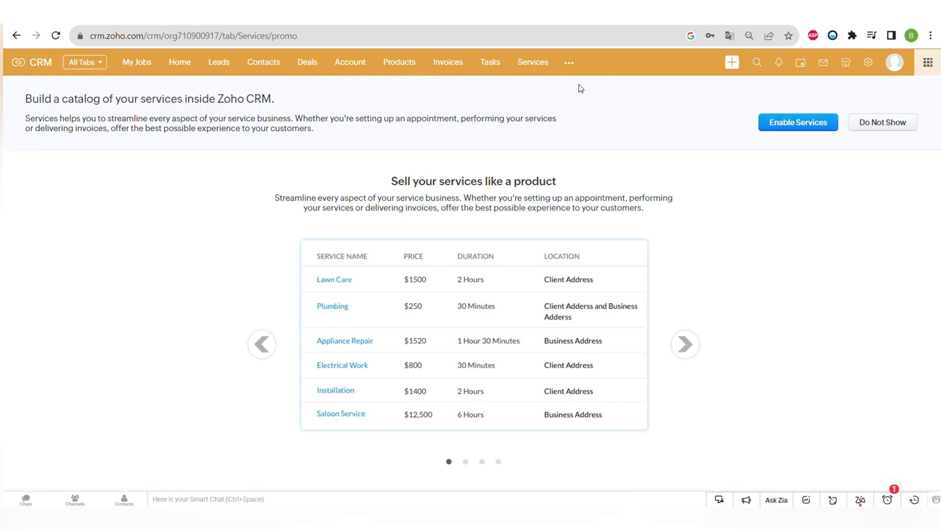
{"action": "left_click", "coordinate": [569, 64]}
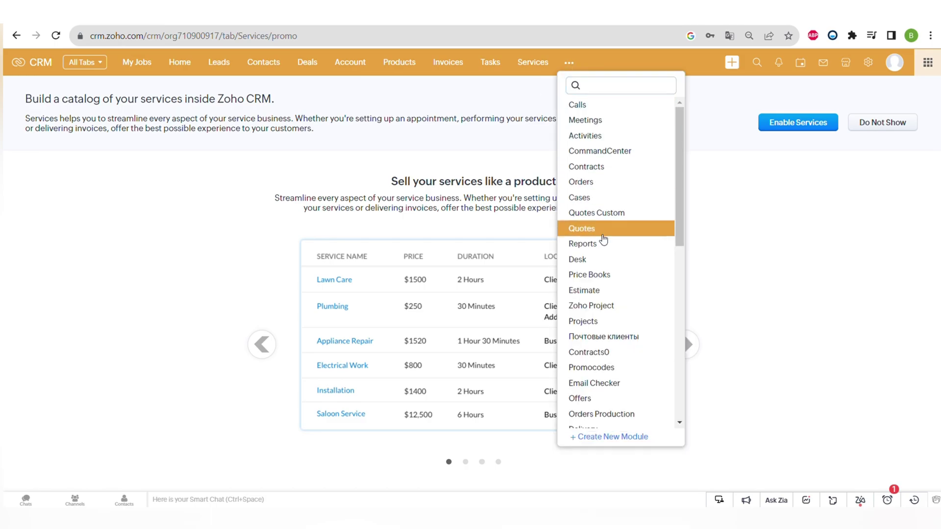
{"action": "scroll", "coordinate": [606, 314], "scroll_direction": "down", "scroll_amount": 8}
{"action": "scroll", "coordinate": [606, 316], "scroll_direction": "up", "scroll_amount": 4}
{"action": "scroll", "coordinate": [605, 314], "scroll_direction": "up", "scroll_amount": 5}
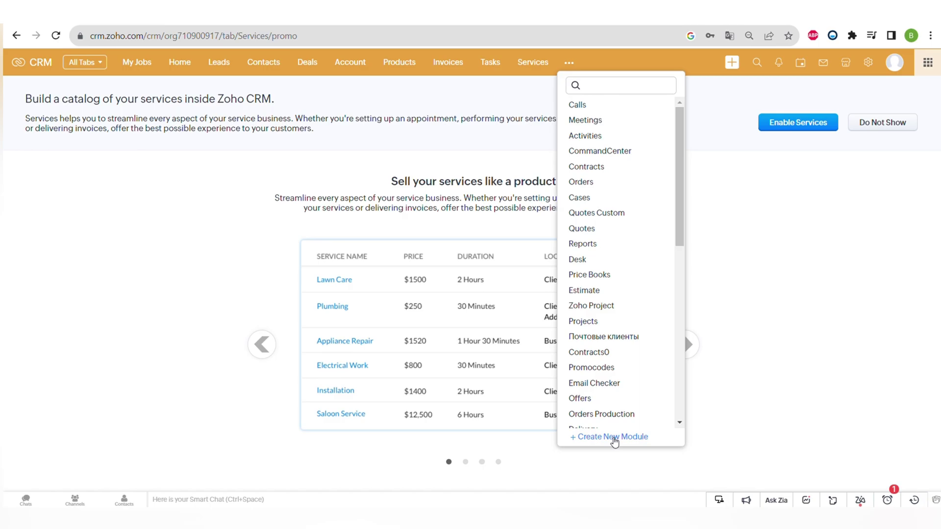
{"action": "left_click", "coordinate": [198, 246]}
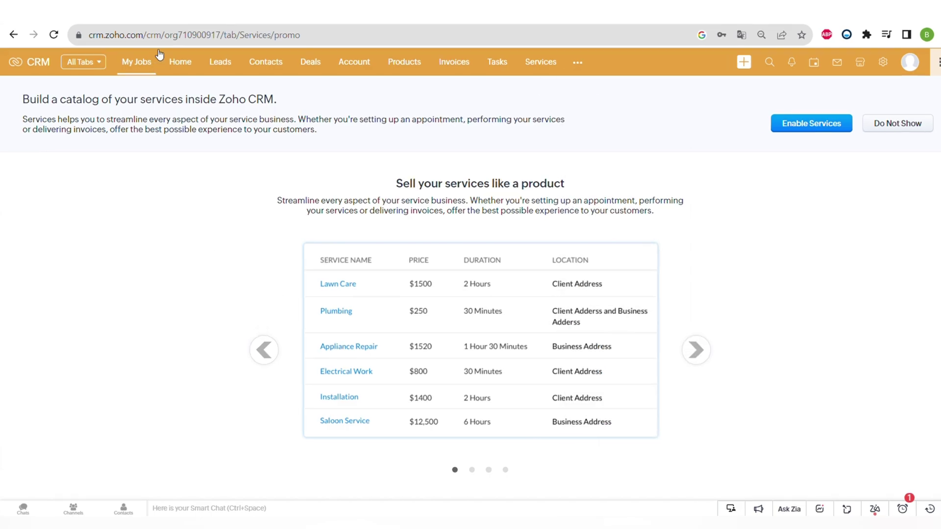
Open the Leads list and look over its available views, keeping All Leads.
{"action": "left_click", "coordinate": [218, 61]}
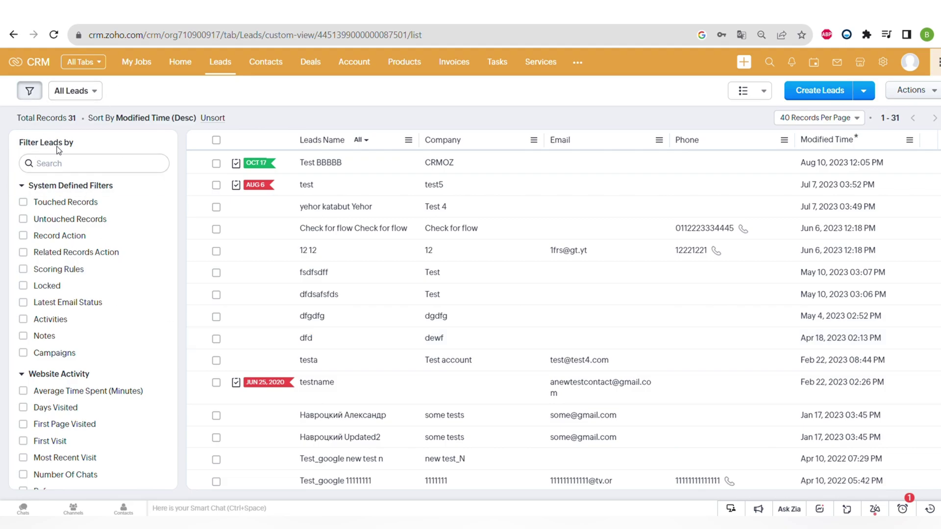
{"action": "scroll", "coordinate": [69, 363], "scroll_direction": "down", "scroll_amount": 15}
{"action": "scroll", "coordinate": [69, 364], "scroll_direction": "up", "scroll_amount": 15}
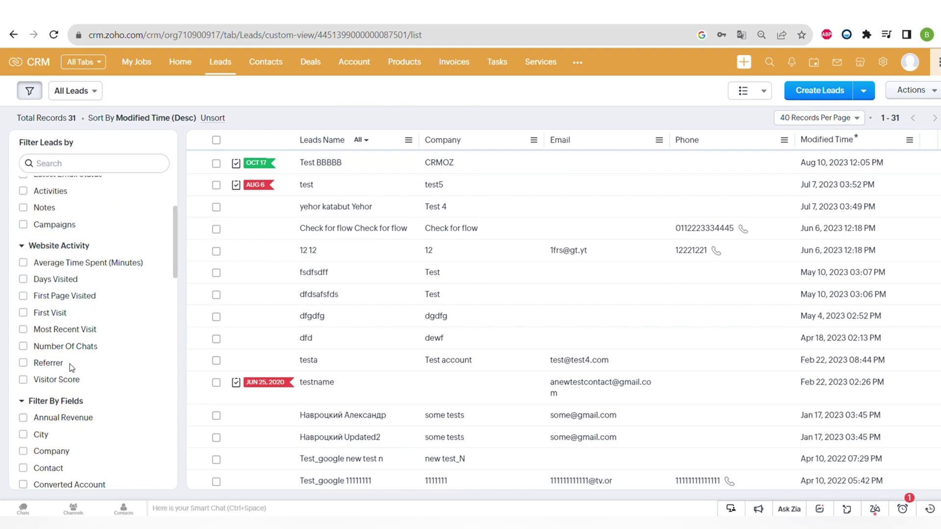
{"action": "left_click", "coordinate": [94, 99]}
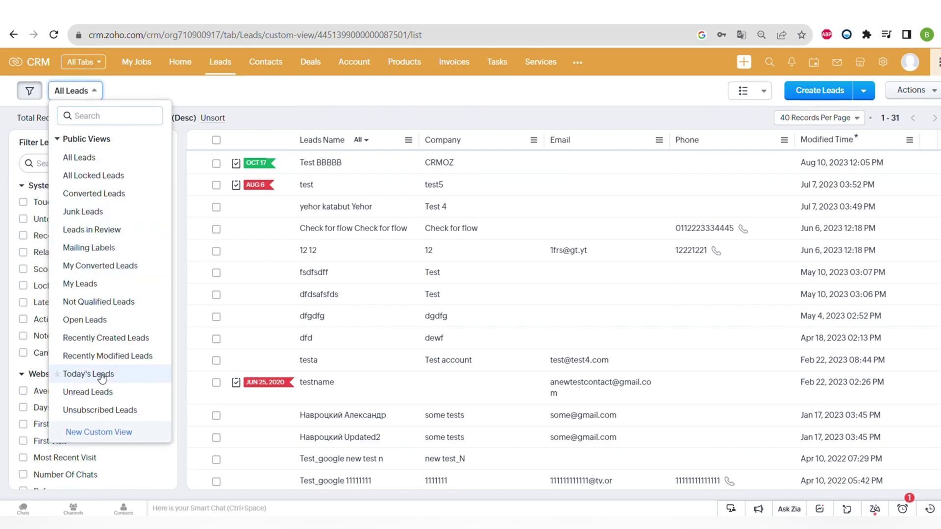
{"action": "left_click", "coordinate": [213, 90]}
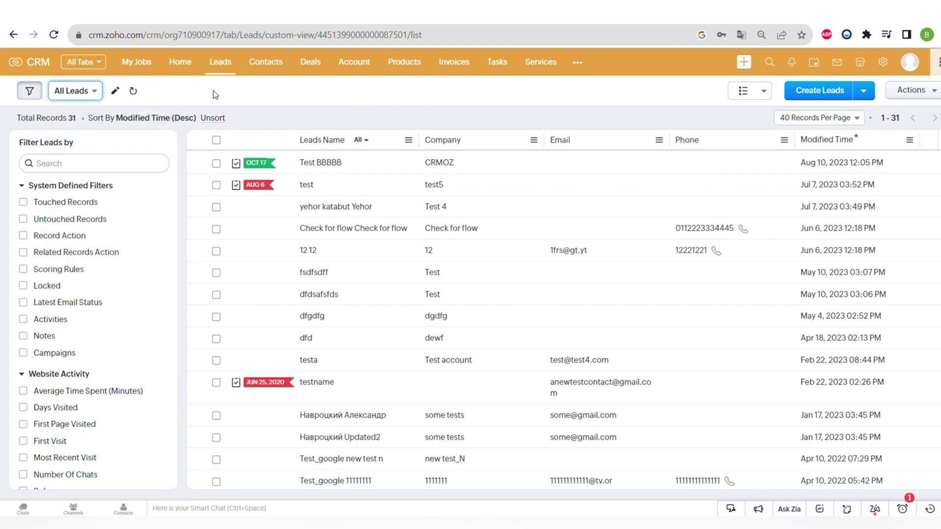
Browse the lead import options and the bulk Actions menu without using them.
{"action": "left_click", "coordinate": [863, 92]}
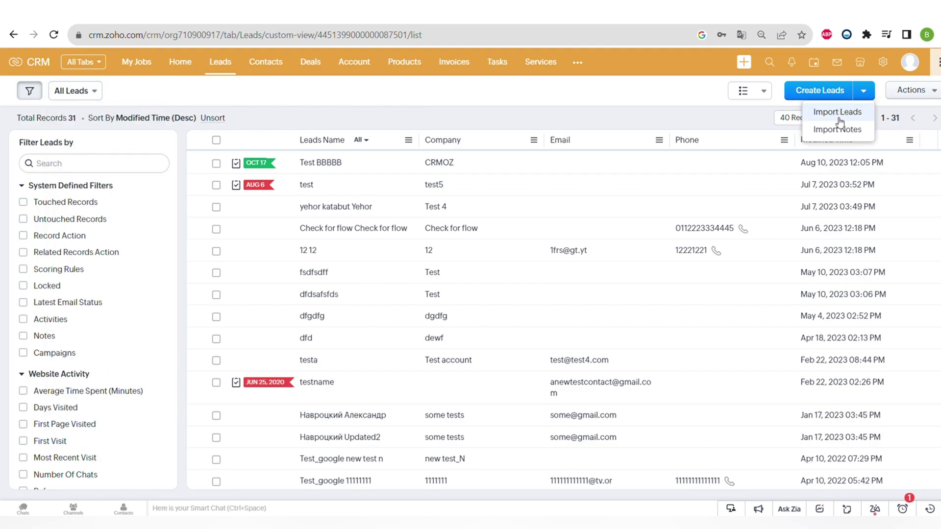
{"action": "left_click", "coordinate": [915, 90]}
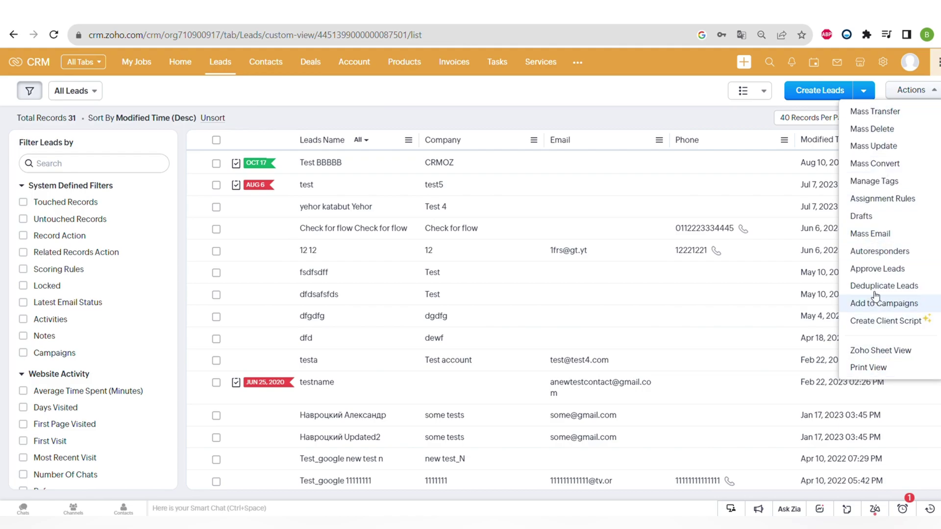
{"action": "left_click", "coordinate": [429, 98]}
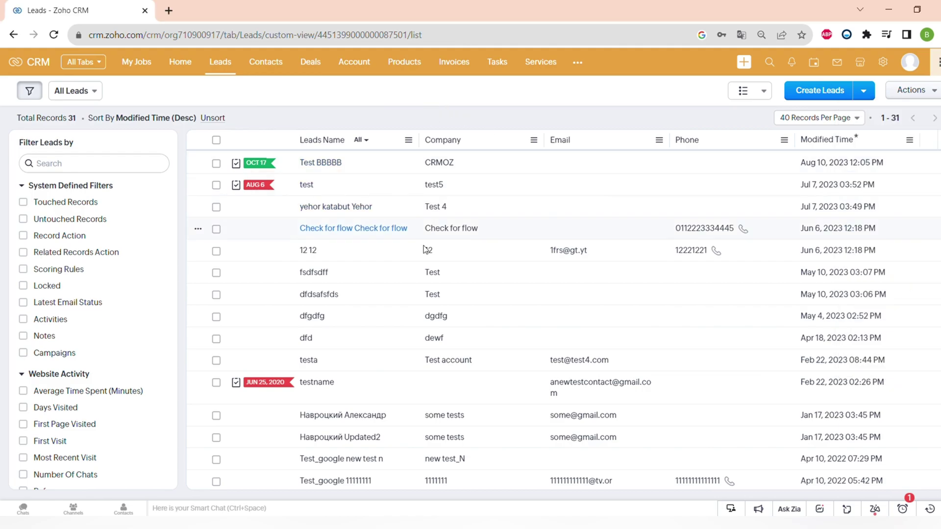
Browse the Contacts list's territory, view and import menus, then open contact 'test'.
{"action": "left_click", "coordinate": [262, 63]}
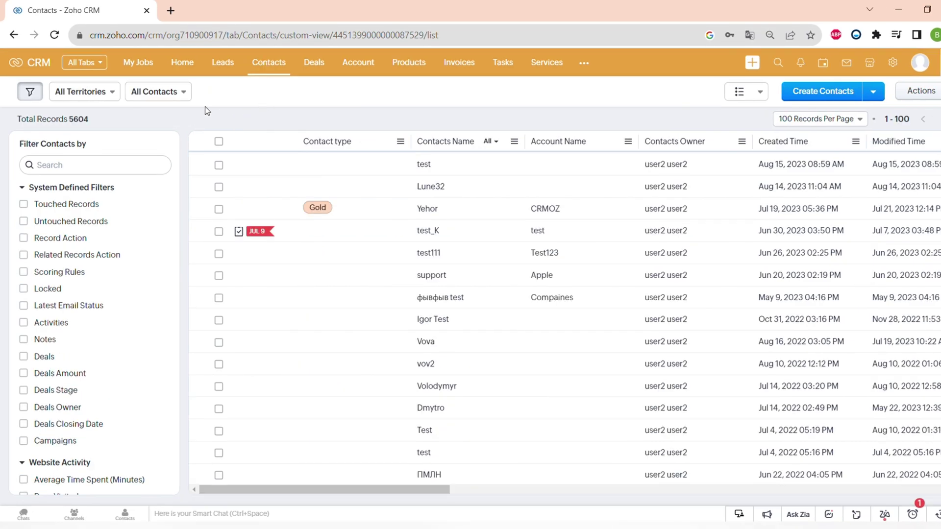
{"action": "left_click", "coordinate": [111, 93]}
{"action": "left_click", "coordinate": [179, 93]}
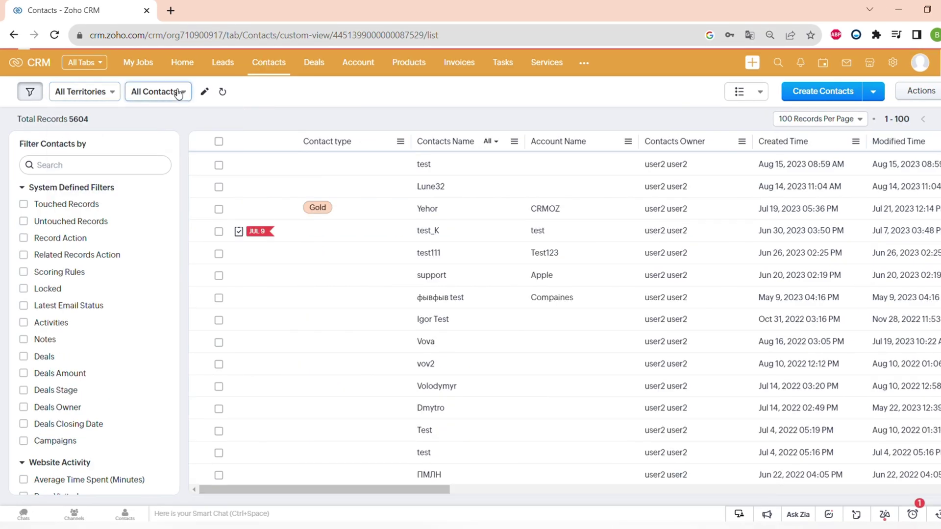
{"action": "left_click", "coordinate": [179, 93]}
{"action": "left_click", "coordinate": [294, 102]}
{"action": "scroll", "coordinate": [136, 304], "scroll_direction": "down", "scroll_amount": 1}
{"action": "scroll", "coordinate": [136, 304], "scroll_direction": "up", "scroll_amount": 1}
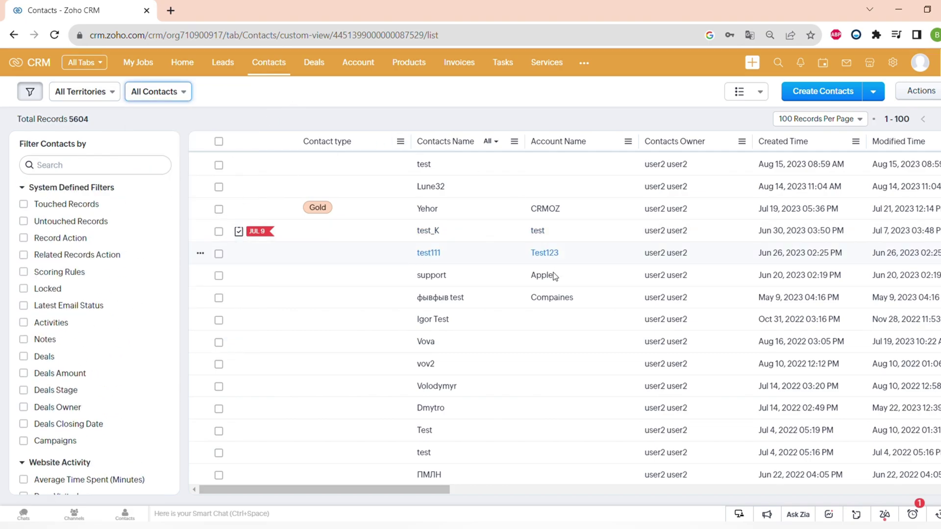
{"action": "left_click", "coordinate": [871, 96]}
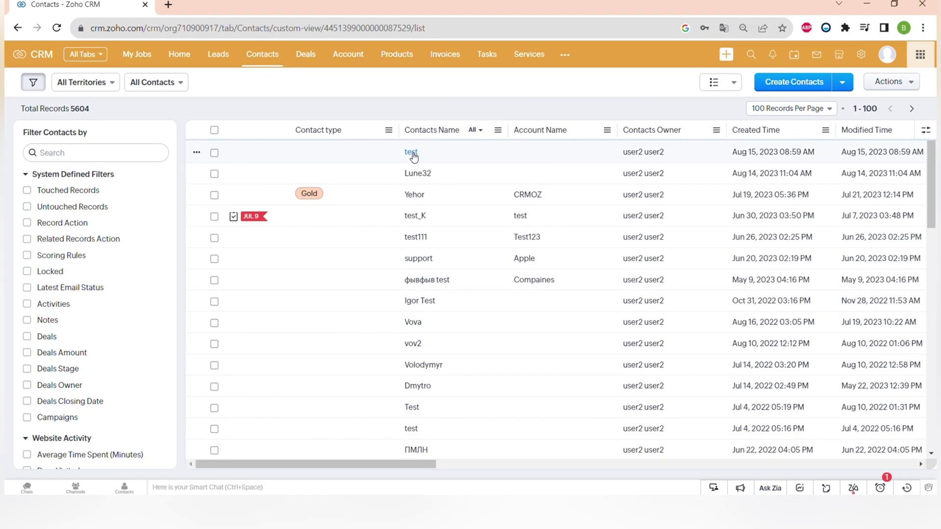
{"action": "left_click", "coordinate": [425, 167]}
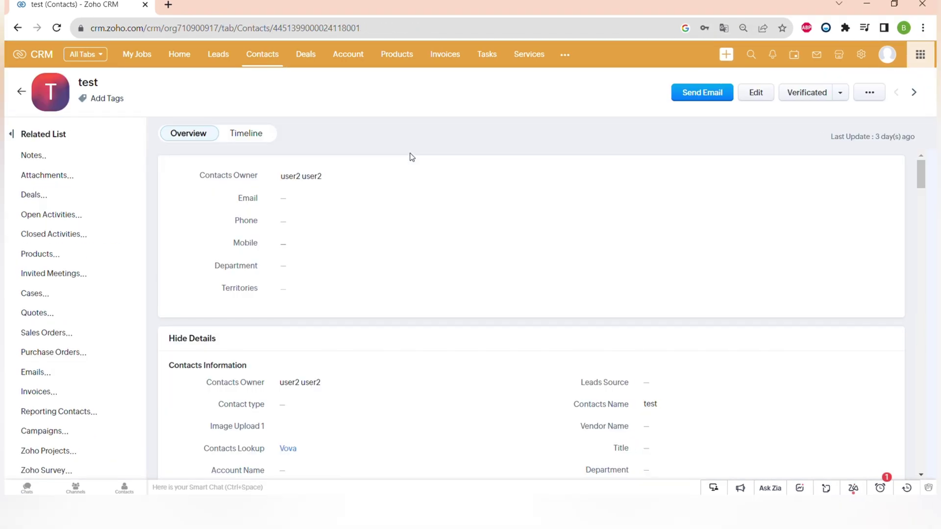
Scroll through the test contact's related sections, then go to the Deals module.
{"action": "scroll", "coordinate": [373, 271], "scroll_direction": "down", "scroll_amount": 5}
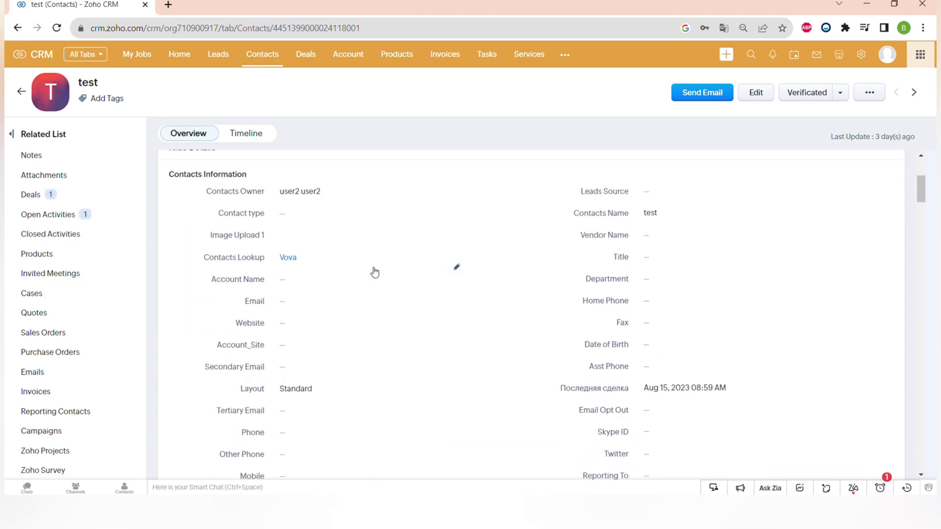
{"action": "scroll", "coordinate": [372, 269], "scroll_direction": "down", "scroll_amount": 5}
{"action": "scroll", "coordinate": [371, 268], "scroll_direction": "down", "scroll_amount": 8}
{"action": "scroll", "coordinate": [370, 268], "scroll_direction": "up", "scroll_amount": 13}
{"action": "scroll", "coordinate": [370, 266], "scroll_direction": "up", "scroll_amount": 6}
{"action": "scroll", "coordinate": [371, 267], "scroll_direction": "down", "scroll_amount": 15}
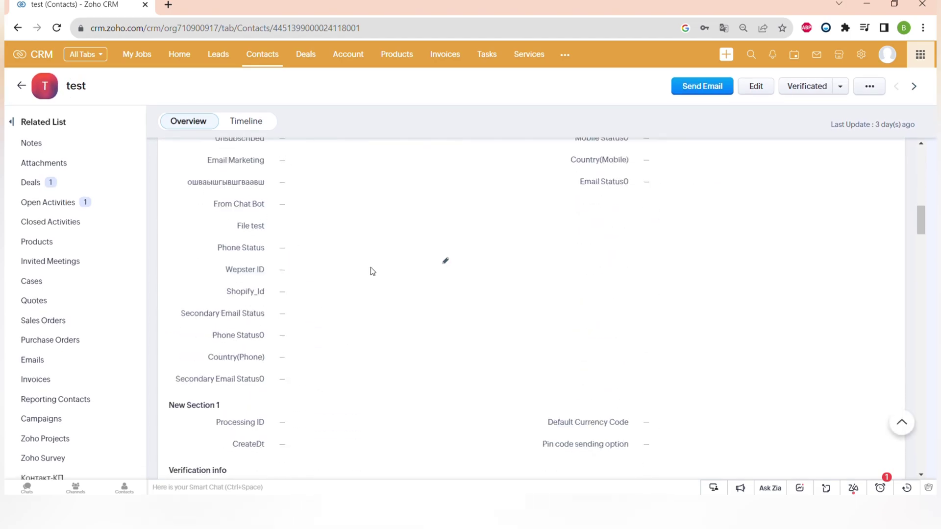
{"action": "scroll", "coordinate": [216, 255], "scroll_direction": "down", "scroll_amount": 1}
{"action": "scroll", "coordinate": [350, 357], "scroll_direction": "down", "scroll_amount": 10}
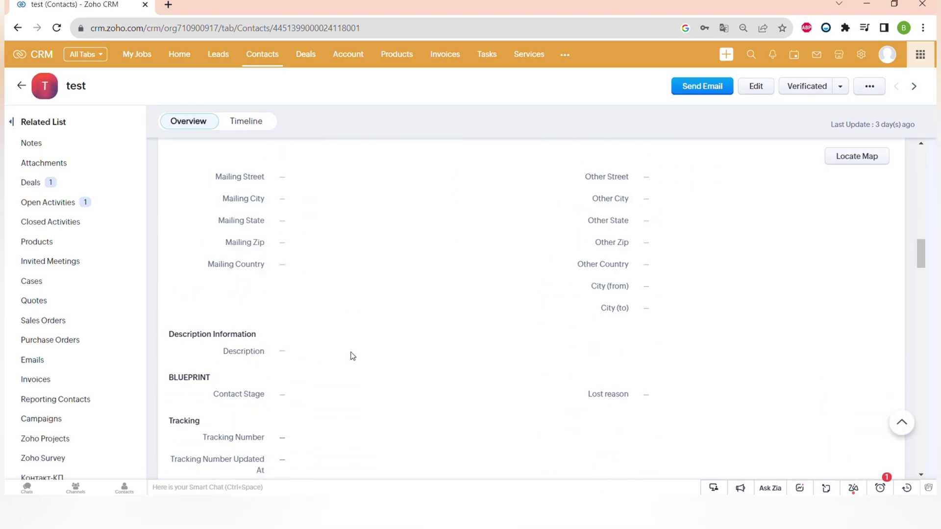
{"action": "scroll", "coordinate": [351, 356], "scroll_direction": "down", "scroll_amount": 4}
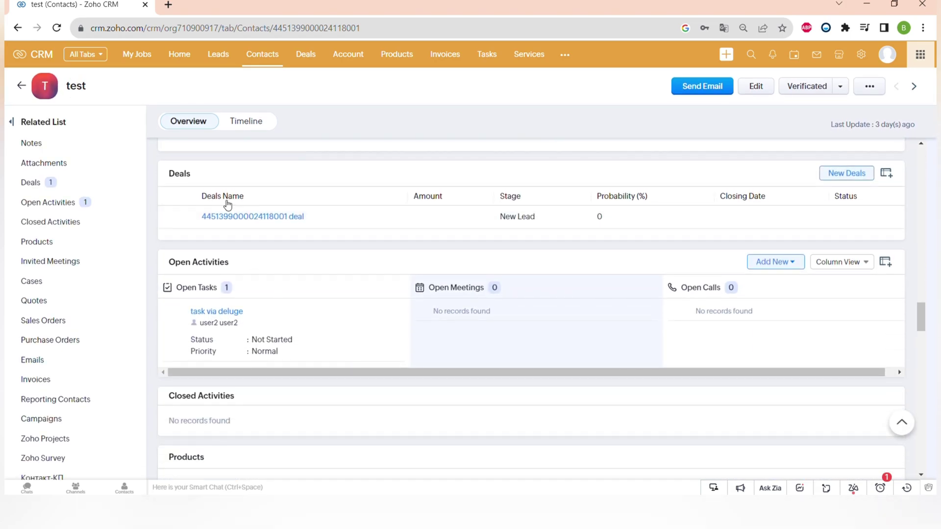
{"action": "scroll", "coordinate": [333, 412], "scroll_direction": "down", "scroll_amount": 20}
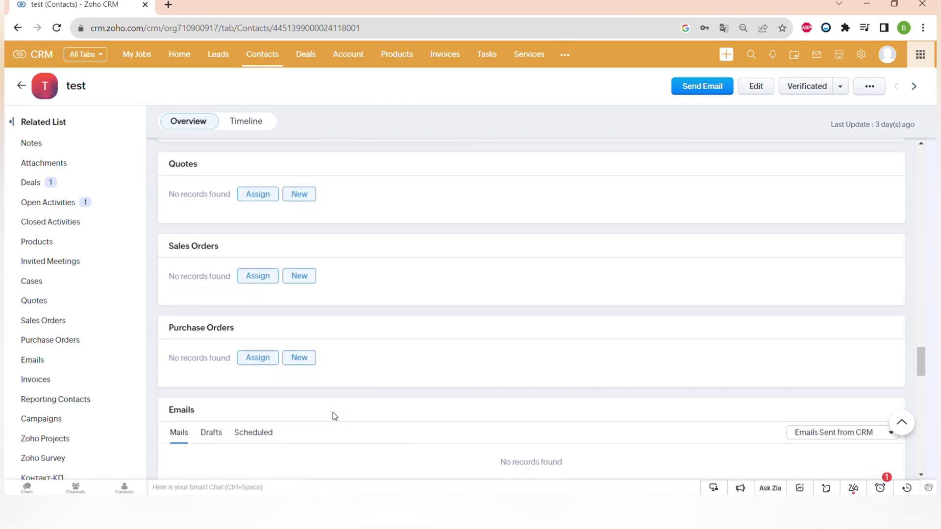
{"action": "scroll", "coordinate": [333, 412], "scroll_direction": "down", "scroll_amount": 6}
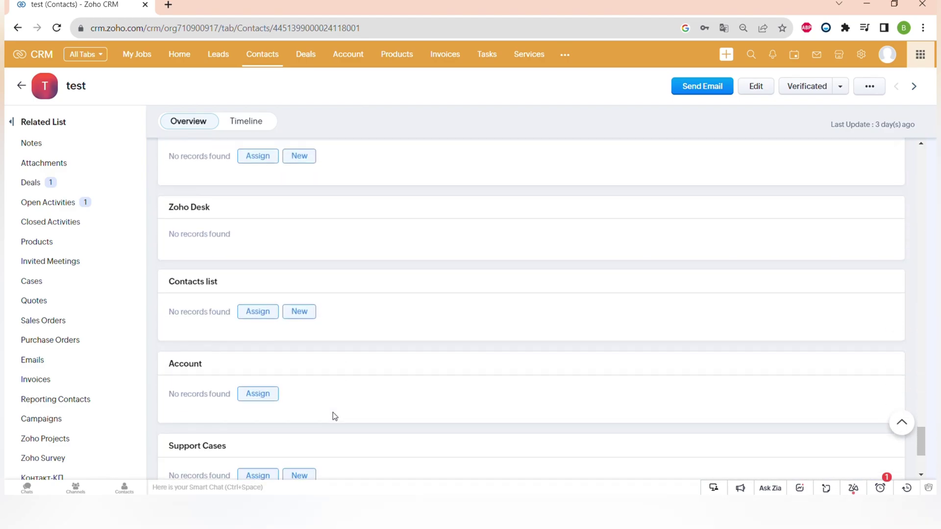
{"action": "scroll", "coordinate": [333, 413], "scroll_direction": "up", "scroll_amount": 20}
{"action": "scroll", "coordinate": [319, 363], "scroll_direction": "up", "scroll_amount": 7}
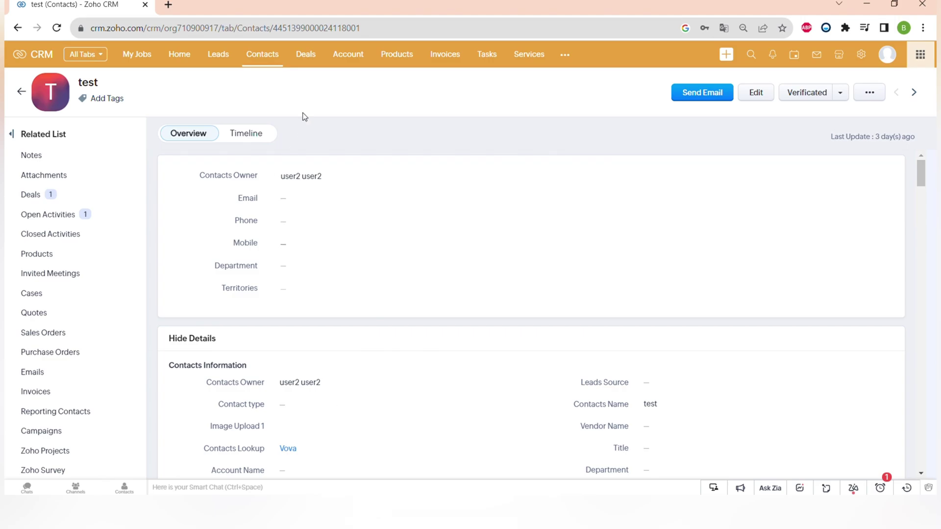
{"action": "left_click", "coordinate": [306, 64]}
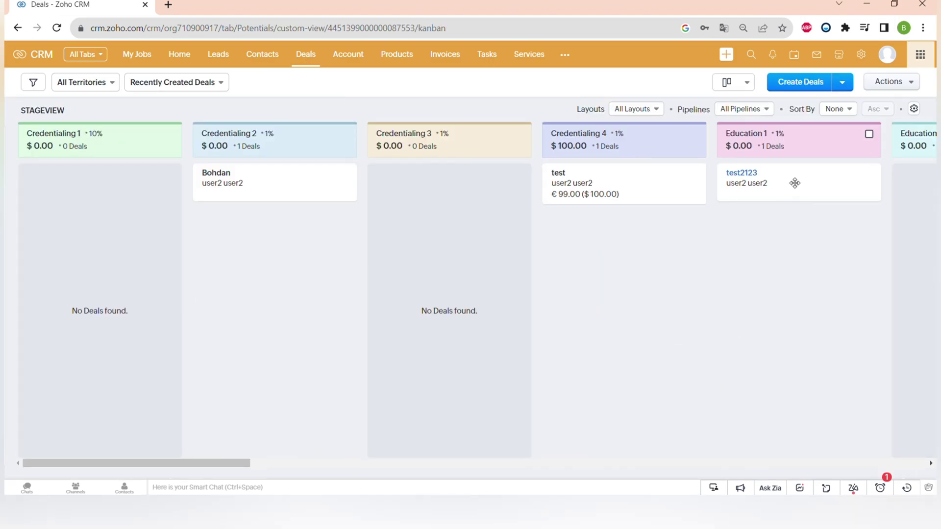
Switch the deals to List View and then back to the Kanban stage board.
{"action": "left_click", "coordinate": [747, 87]}
{"action": "left_click", "coordinate": [746, 103]}
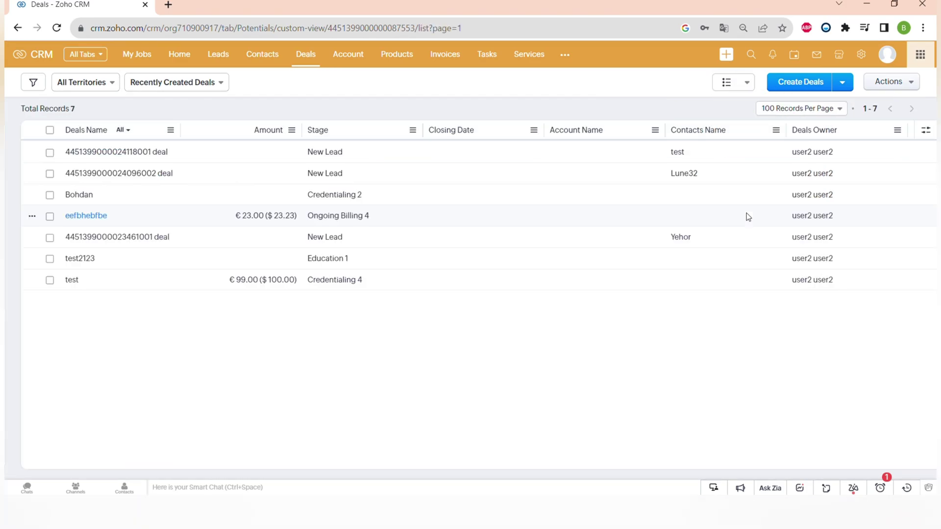
{"action": "left_click", "coordinate": [747, 84]}
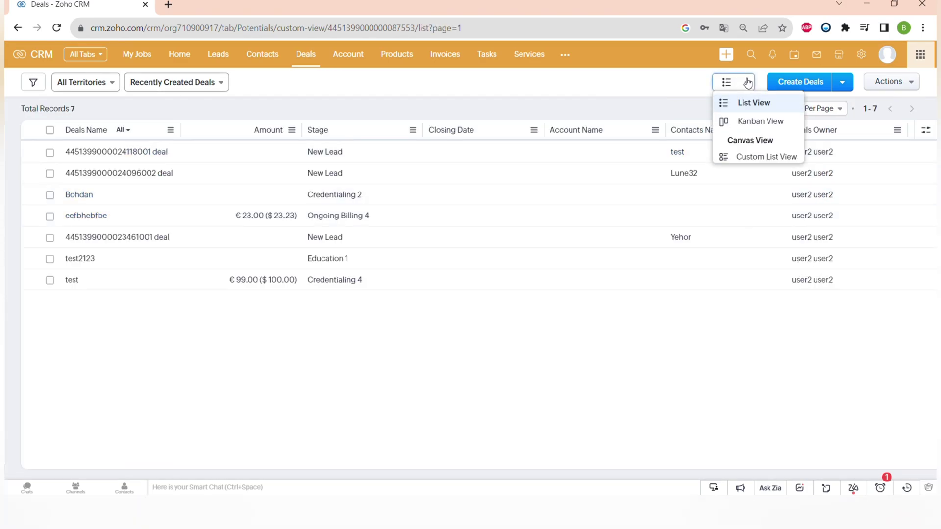
{"action": "left_click", "coordinate": [749, 120]}
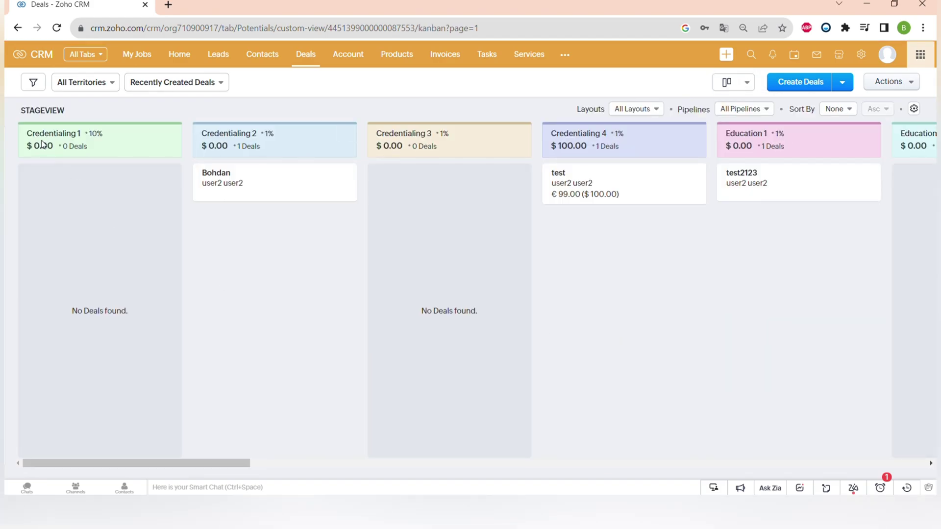
Open the deal filter panel and browse the Create Deals import and Actions menus.
{"action": "left_click", "coordinate": [32, 82]}
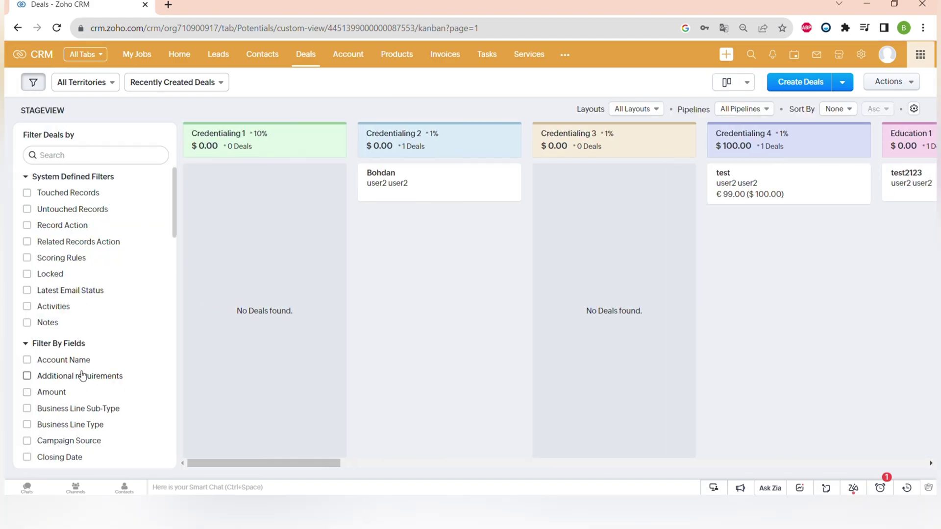
{"action": "scroll", "coordinate": [83, 376], "scroll_direction": "down", "scroll_amount": 10}
{"action": "scroll", "coordinate": [82, 375], "scroll_direction": "up", "scroll_amount": 10}
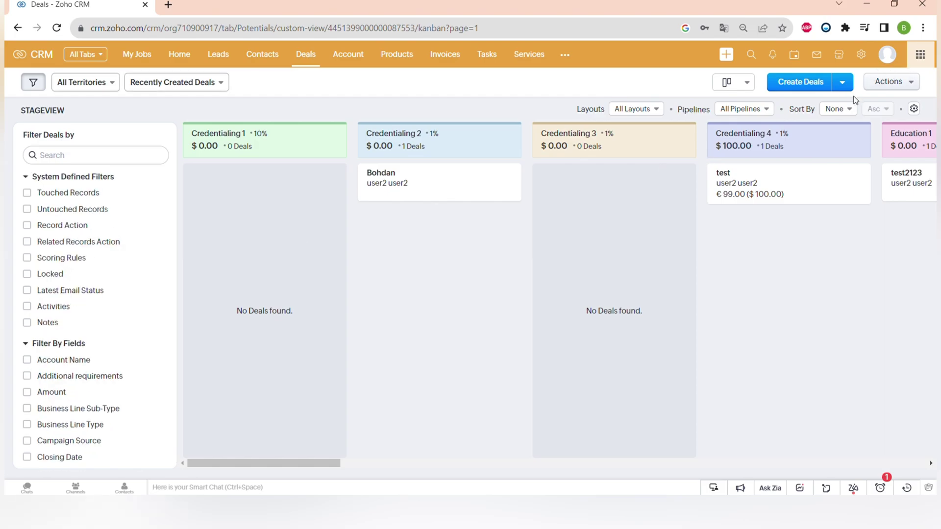
{"action": "left_click", "coordinate": [842, 82]}
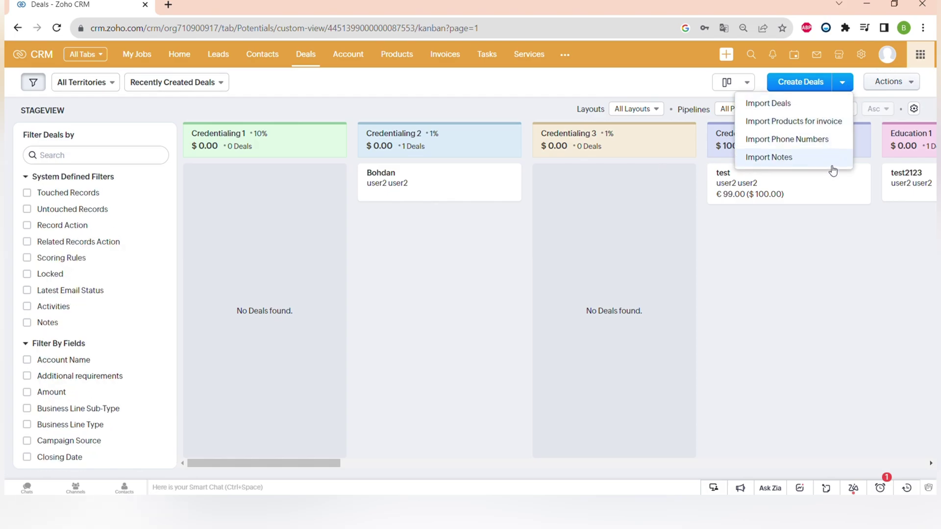
{"action": "left_click", "coordinate": [893, 84]}
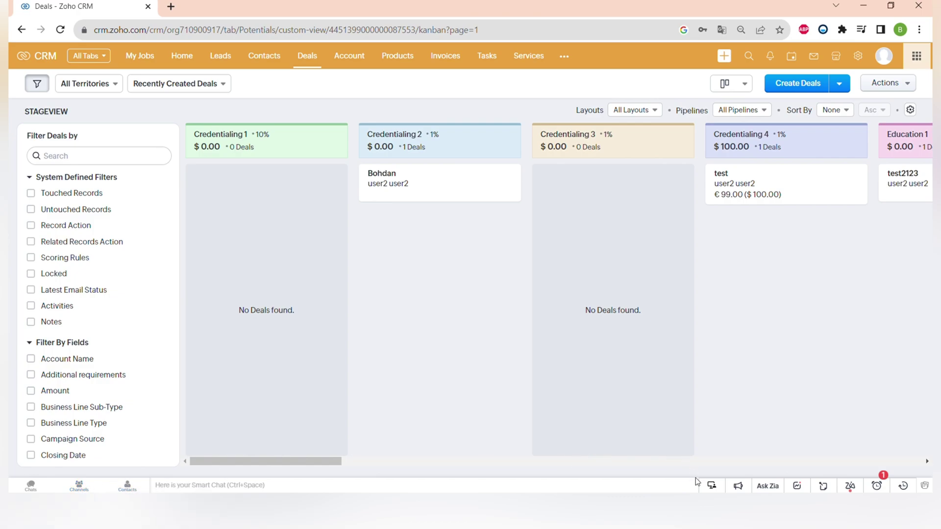
Tell Zia the call task is due 'tomorrow', check its suggested requests, and close the chat.
{"action": "left_click", "coordinate": [768, 486]}
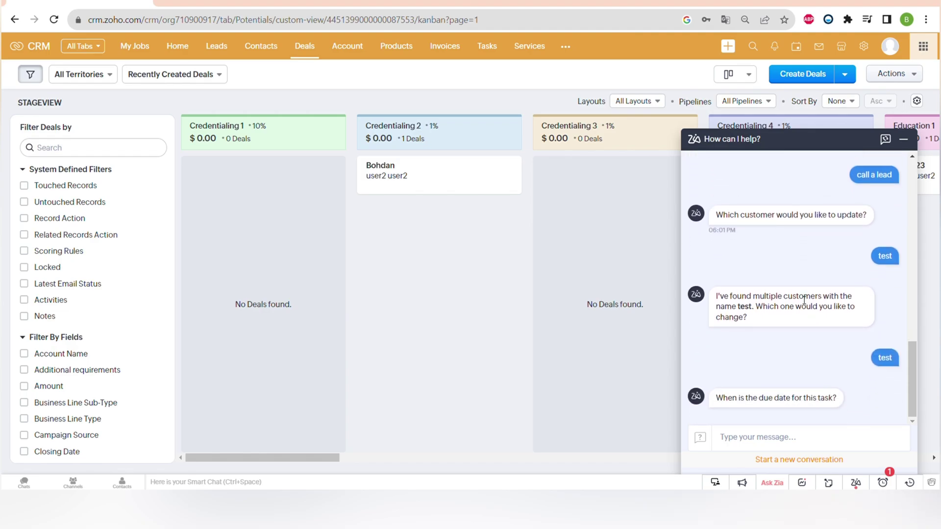
{"action": "left_click", "coordinate": [779, 444]}
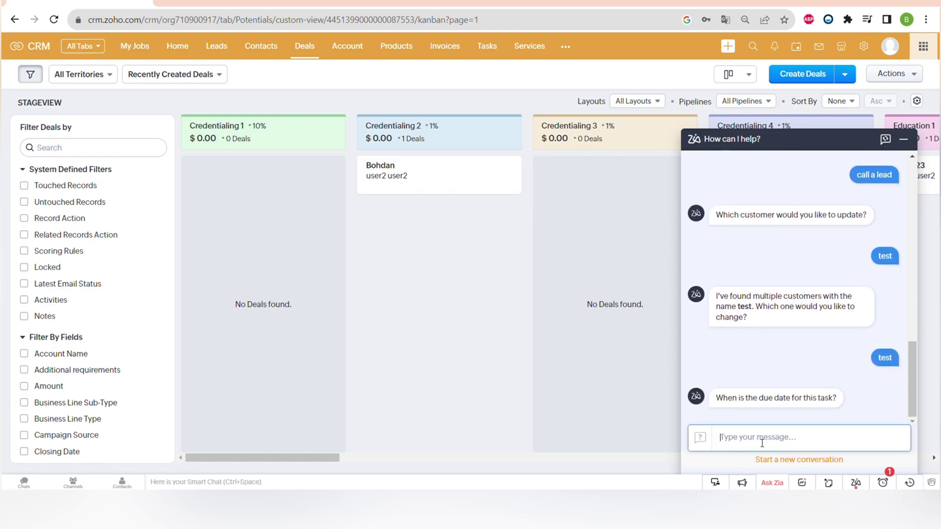
{"action": "type", "text": "tomorrow"}
{"action": "key", "text": "Return"}
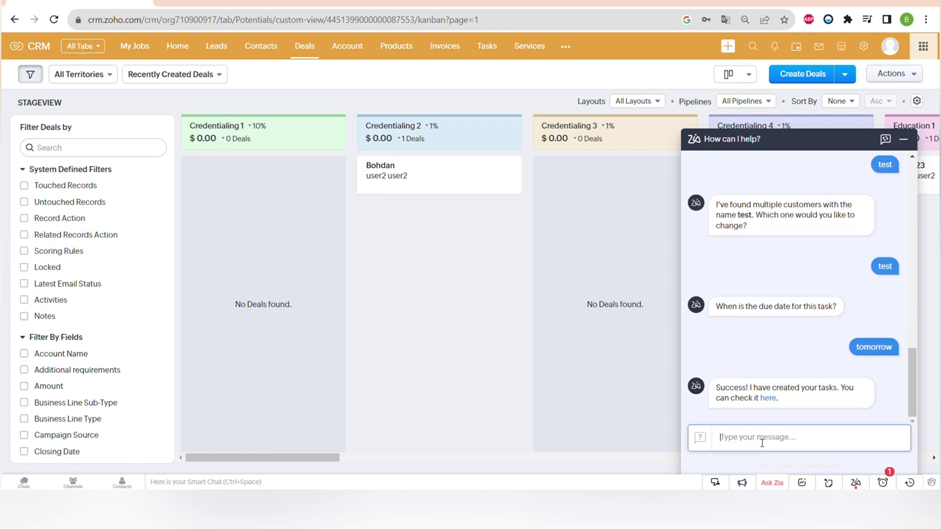
{"action": "left_click", "coordinate": [700, 437]}
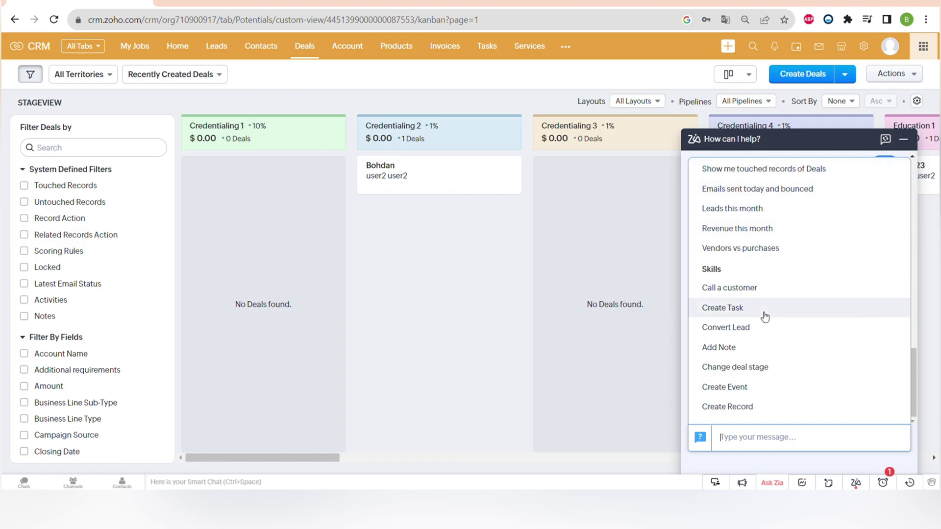
{"action": "left_click", "coordinate": [903, 139]}
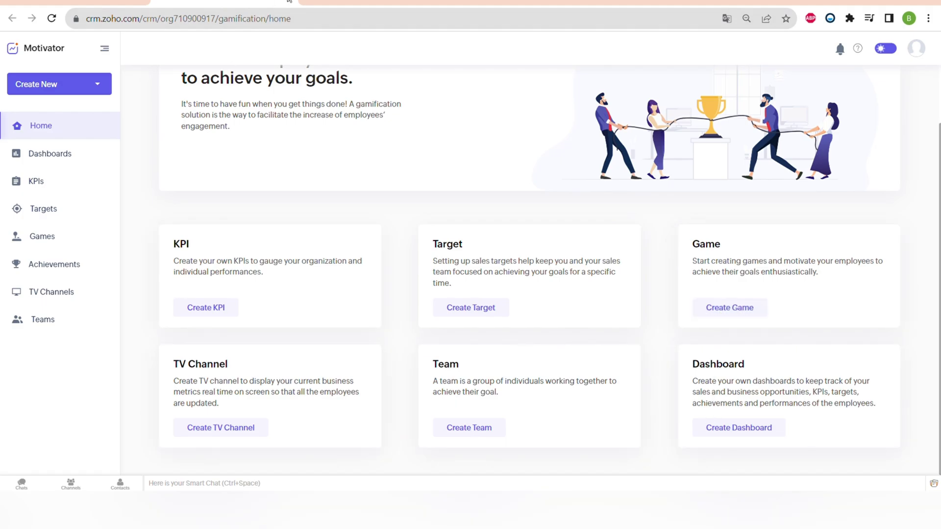
Back on the Deals tab, review Zia's notifications, pending reminders and recently viewed items.
{"action": "key", "text": "ctrl+shift+Tab"}
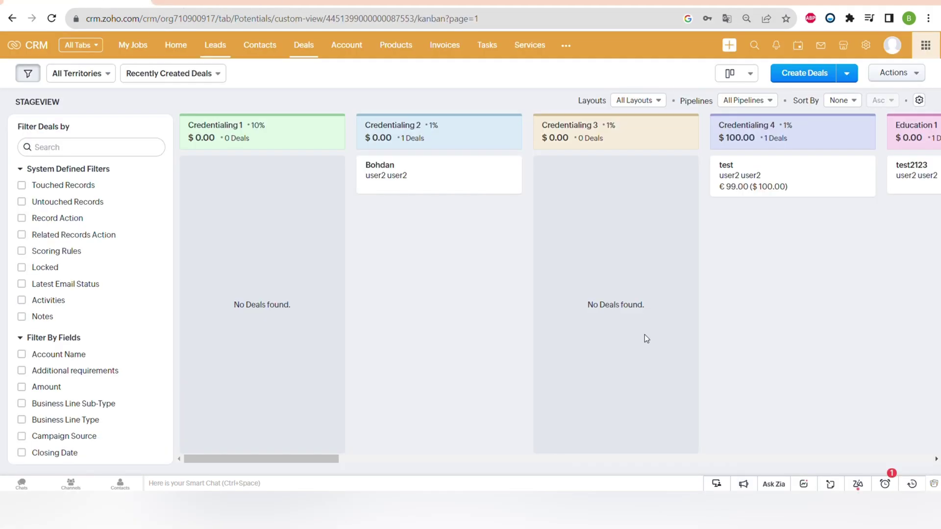
{"action": "left_click", "coordinate": [859, 485]}
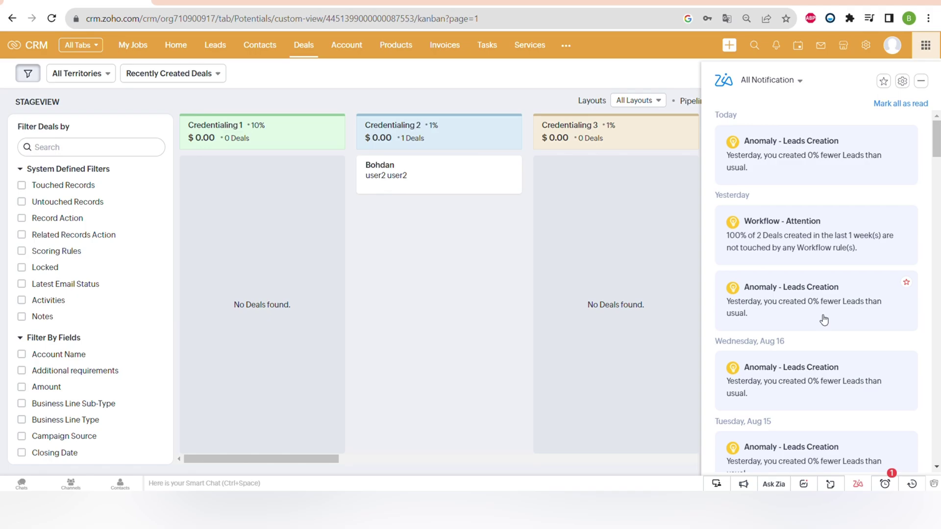
{"action": "scroll", "coordinate": [817, 386], "scroll_direction": "down", "scroll_amount": 3}
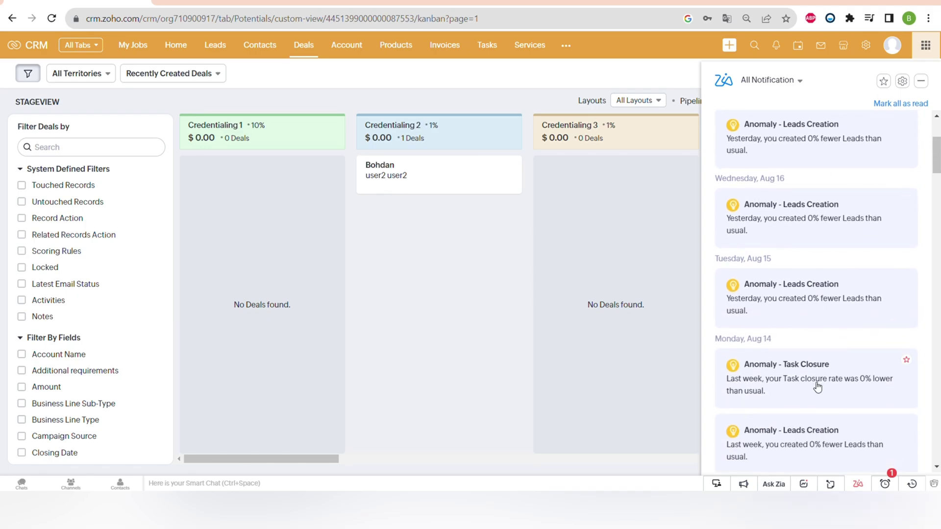
{"action": "left_click", "coordinate": [887, 484]}
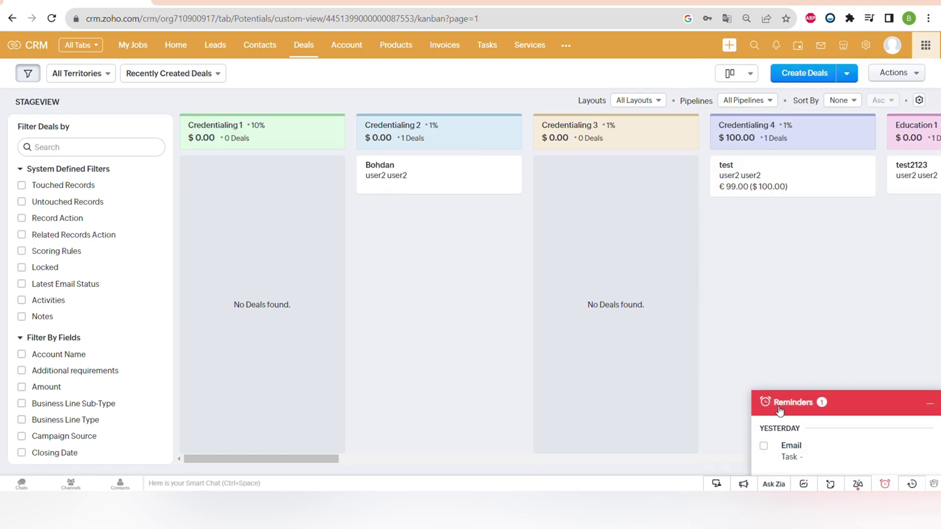
{"action": "left_click", "coordinate": [913, 484]}
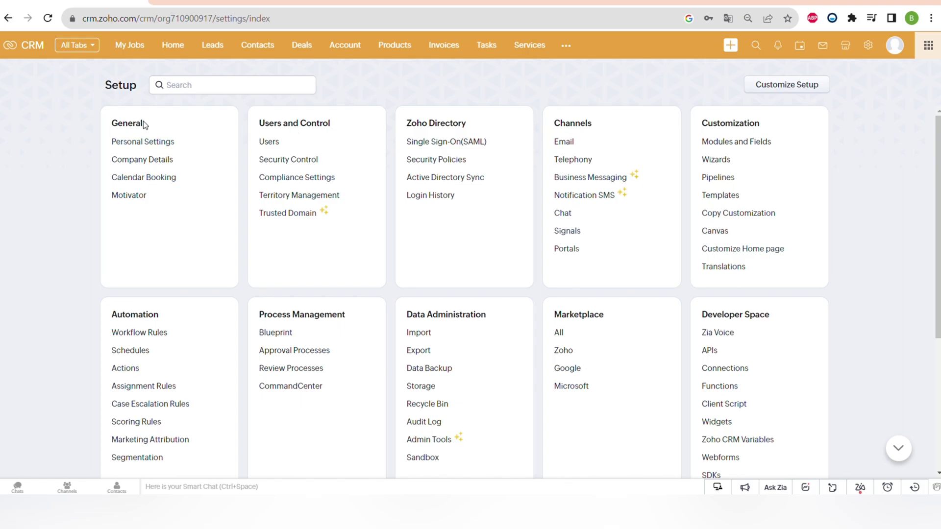
Highlight the General, Users and Control, Zoho Directory and Channels sections of Setup.
{"action": "left_click_drag", "start_coordinate": [143, 122], "coordinate": [110, 125]}
{"action": "left_click_drag", "start_coordinate": [257, 123], "coordinate": [335, 127]}
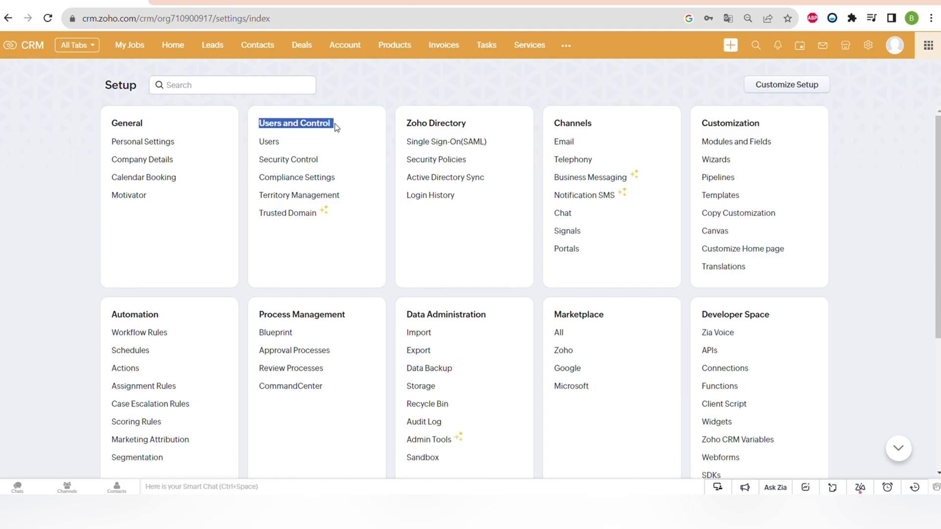
{"action": "left_click", "coordinate": [352, 144]}
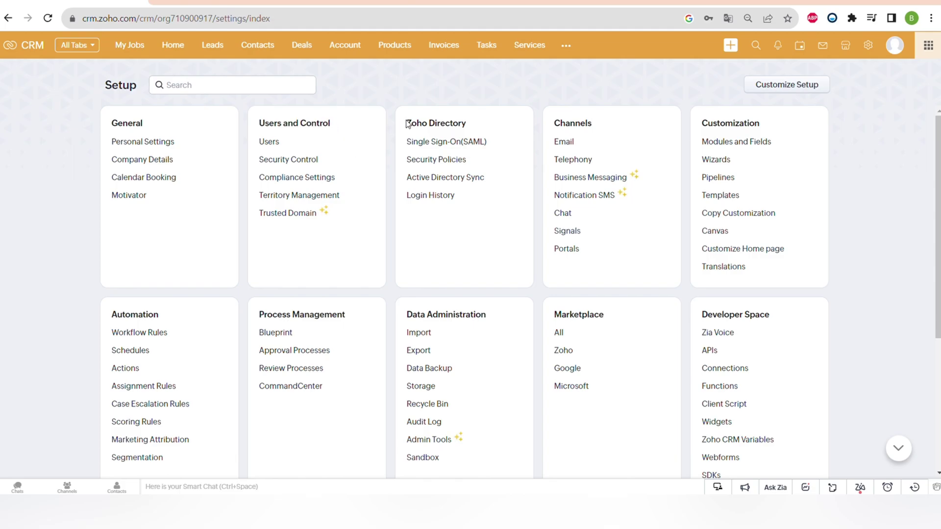
{"action": "left_click_drag", "start_coordinate": [407, 125], "coordinate": [474, 127]}
{"action": "left_click", "coordinate": [500, 127]}
{"action": "left_click_drag", "start_coordinate": [555, 123], "coordinate": [604, 235]}
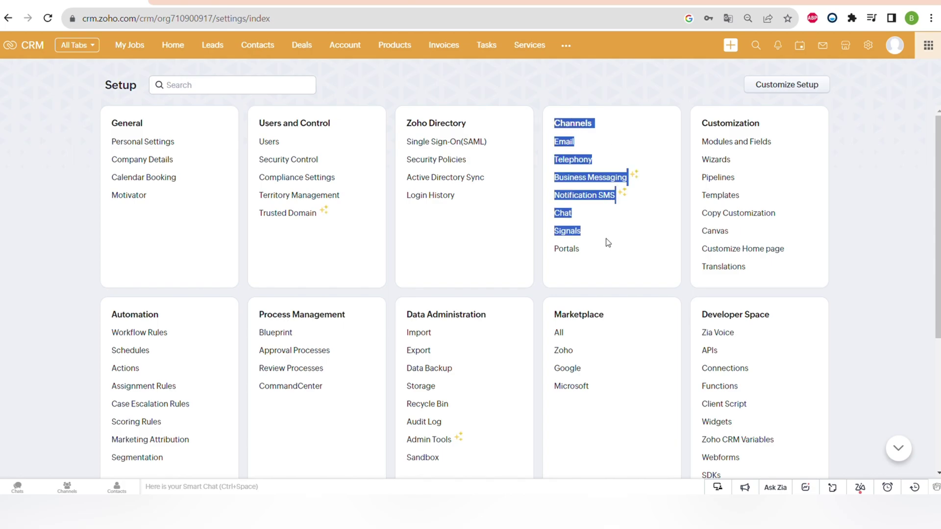
{"action": "left_click", "coordinate": [863, 176]}
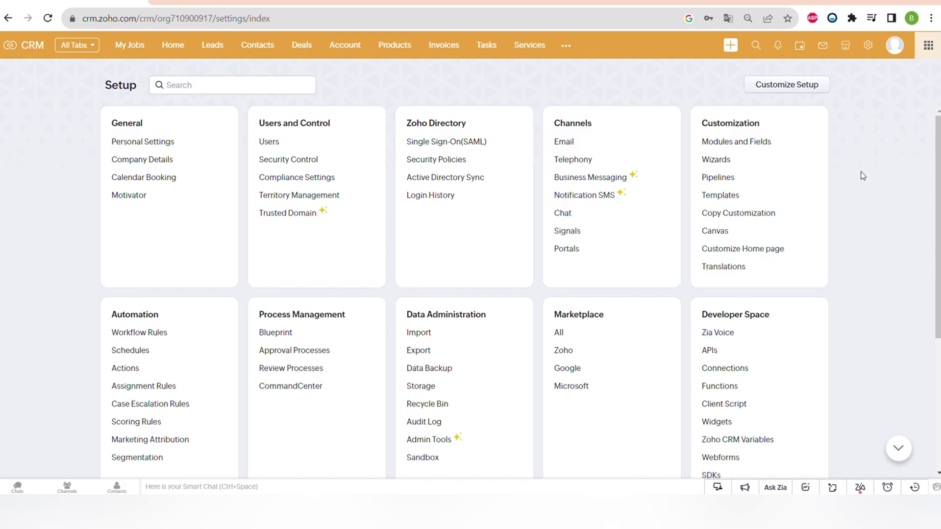
In Modules and Fields' Organize Modules, drag Account above Deals and save the order.
{"action": "left_click", "coordinate": [746, 143]}
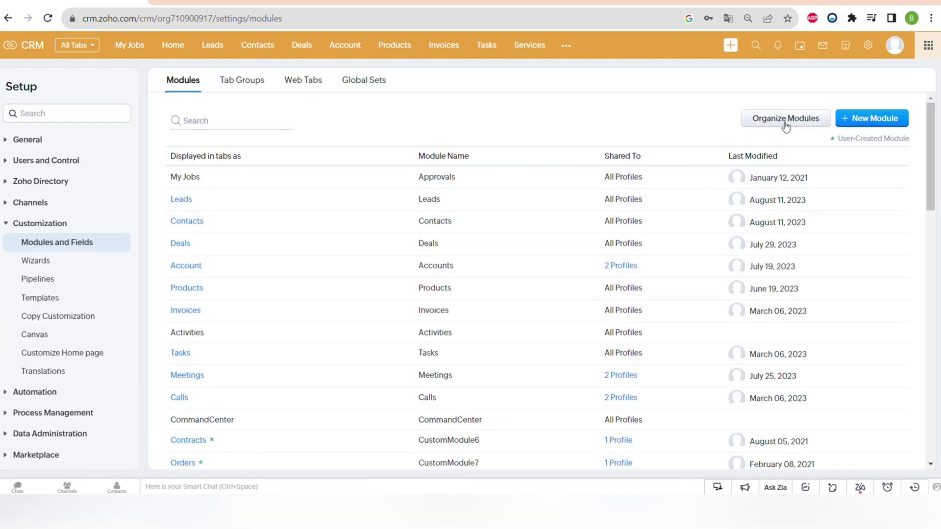
{"action": "left_click", "coordinate": [784, 121]}
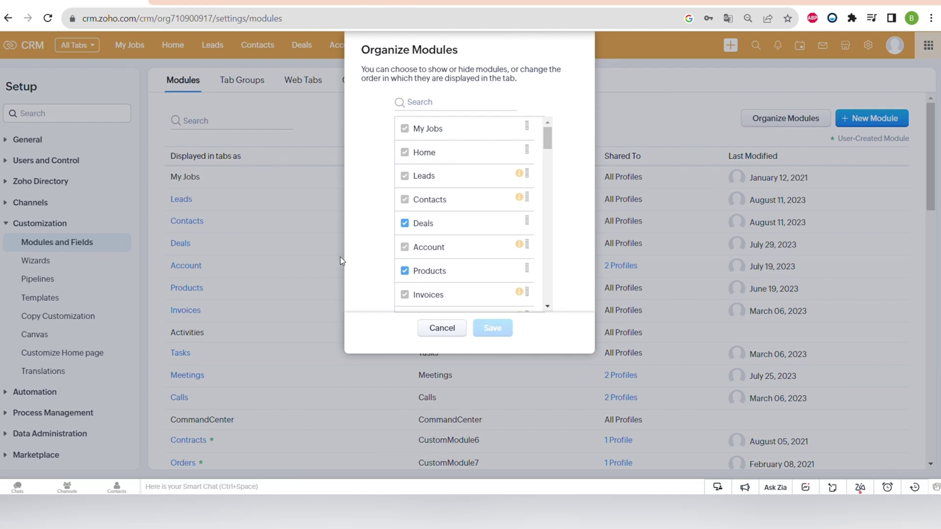
{"action": "scroll", "coordinate": [441, 253], "scroll_direction": "down", "scroll_amount": 3}
{"action": "scroll", "coordinate": [441, 251], "scroll_direction": "up", "scroll_amount": 3}
{"action": "scroll", "coordinate": [440, 297], "scroll_direction": "down", "scroll_amount": 2}
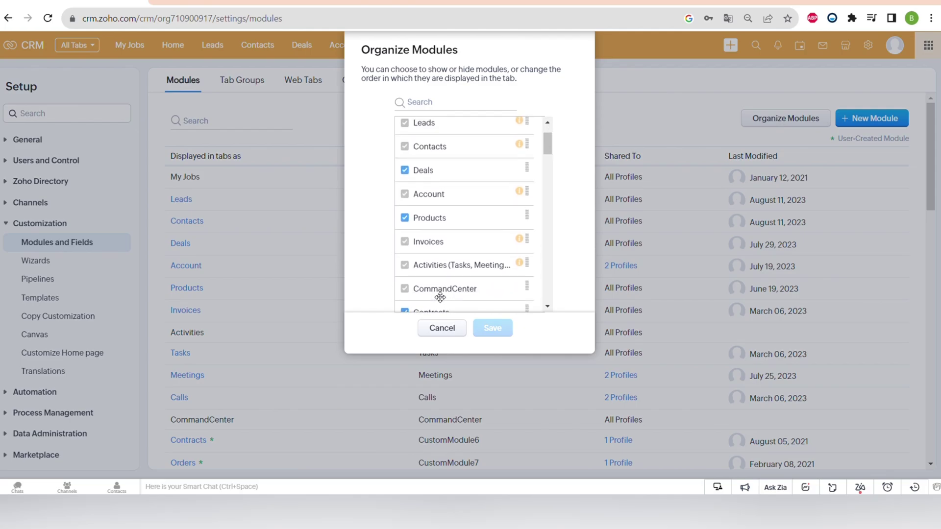
{"action": "scroll", "coordinate": [456, 270], "scroll_direction": "down", "scroll_amount": 1}
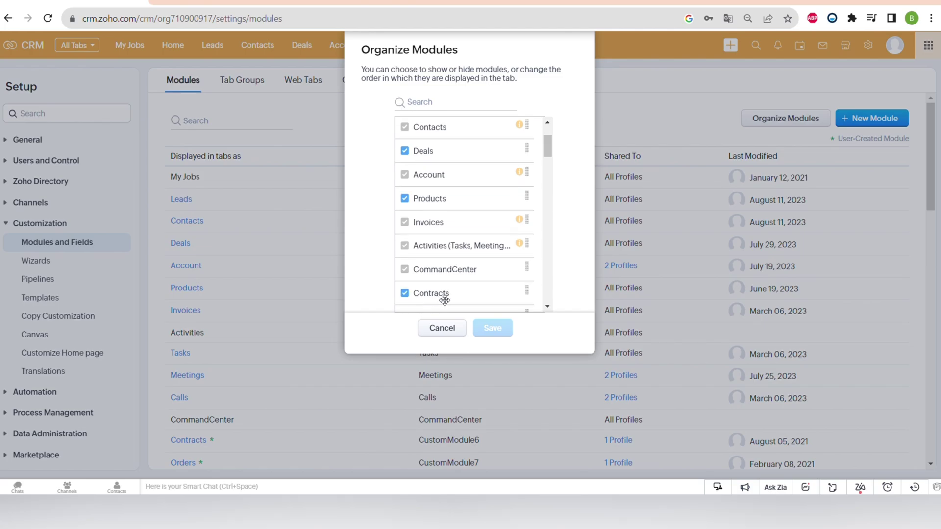
{"action": "scroll", "coordinate": [435, 245], "scroll_direction": "down", "scroll_amount": 5}
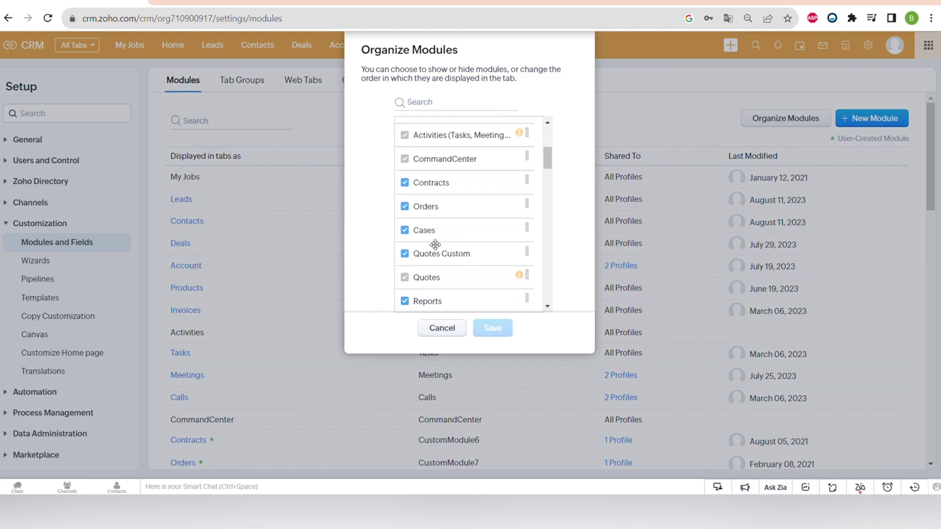
{"action": "scroll", "coordinate": [435, 245], "scroll_direction": "down", "scroll_amount": 4}
{"action": "scroll", "coordinate": [435, 242], "scroll_direction": "up", "scroll_amount": 10}
{"action": "mouse_move", "coordinate": [435, 239]}
{"action": "left_mouse_down"}
{"action": "mouse_move", "coordinate": [448, 243]}
{"action": "mouse_move", "coordinate": [446, 254]}
{"action": "mouse_move", "coordinate": [447, 231]}
{"action": "left_mouse_up"}
{"action": "left_click", "coordinate": [494, 329]}
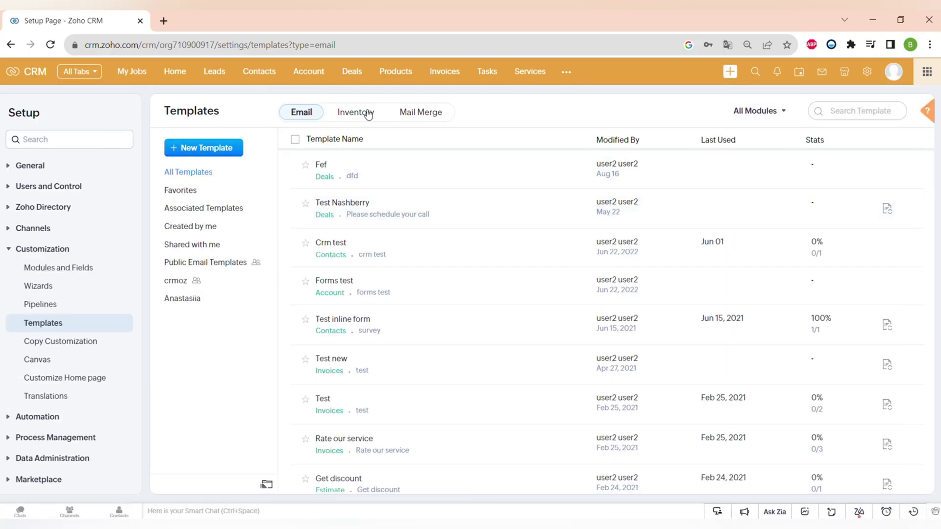
Start a new Leads email template and choose the Product promotion 4 design.
{"action": "left_click", "coordinate": [206, 148]}
{"action": "left_click", "coordinate": [572, 136]}
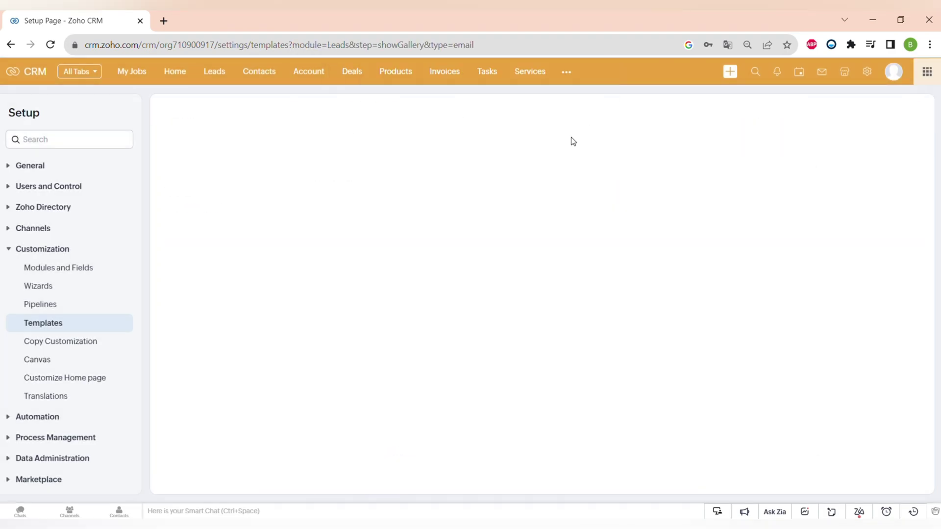
{"action": "scroll", "coordinate": [226, 351], "scroll_direction": "down", "scroll_amount": 4}
{"action": "scroll", "coordinate": [227, 351], "scroll_direction": "down", "scroll_amount": 20}
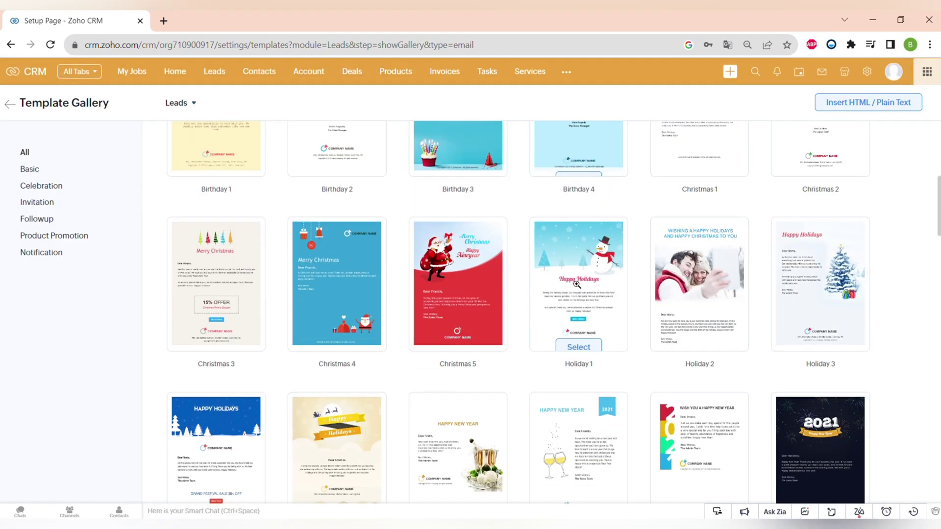
{"action": "scroll", "coordinate": [676, 254], "scroll_direction": "down", "scroll_amount": 10}
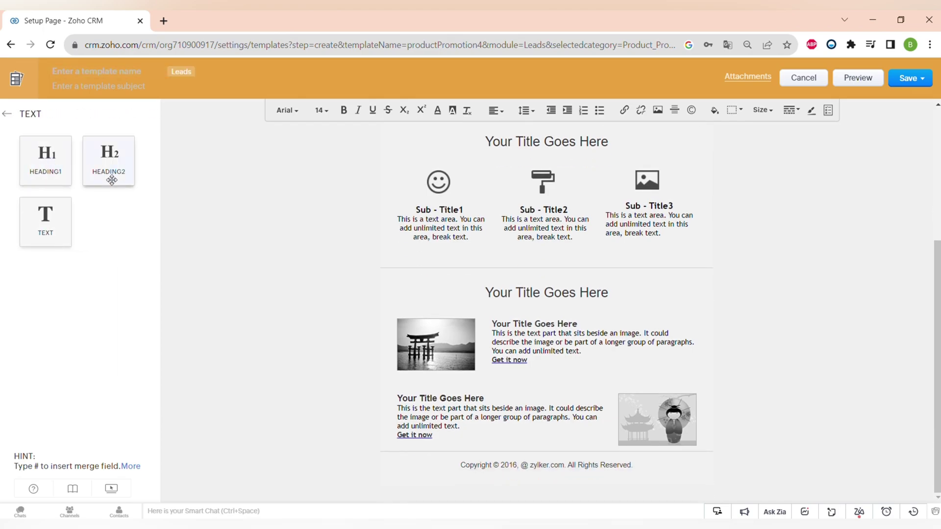
Insert a centred Heading1 block and leave the first picture unchanged.
{"action": "left_click_drag", "start_coordinate": [46, 160], "coordinate": [542, 303]}
{"action": "left_click", "coordinate": [497, 110]}
{"action": "left_click", "coordinate": [495, 130]}
{"action": "scroll", "coordinate": [436, 343], "scroll_direction": "down", "scroll_amount": 1}
{"action": "left_click", "coordinate": [436, 349]}
{"action": "left_click", "coordinate": [436, 349]}
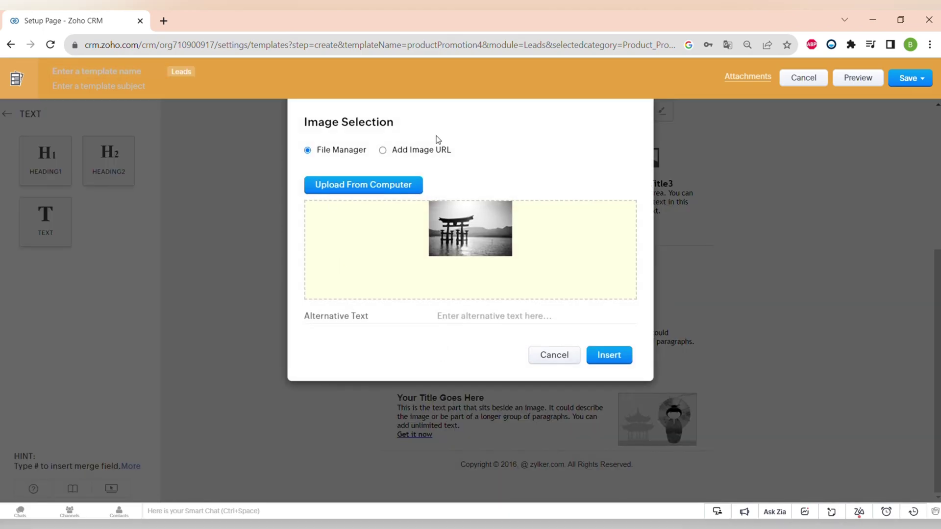
{"action": "left_click", "coordinate": [553, 355]}
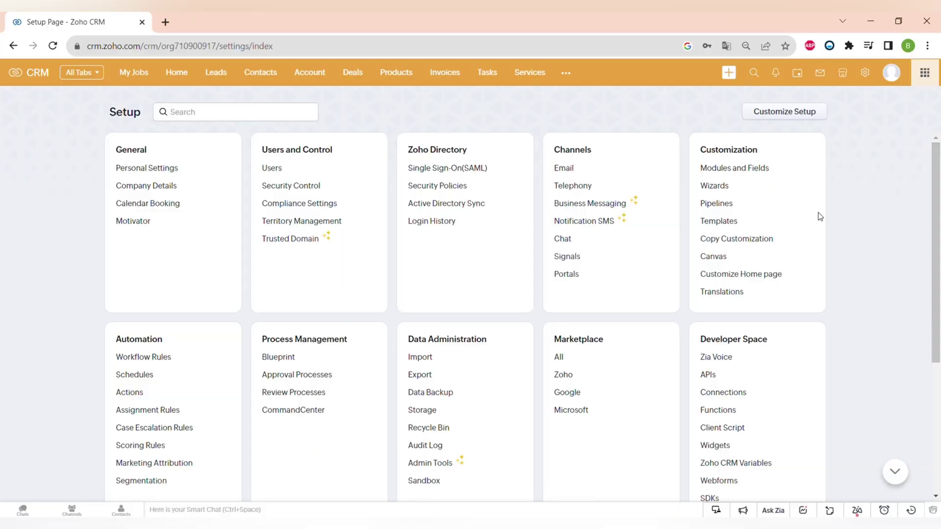
Open Pipelines and scroll through the stages of each of the three sales pipelines.
{"action": "left_click", "coordinate": [716, 204]}
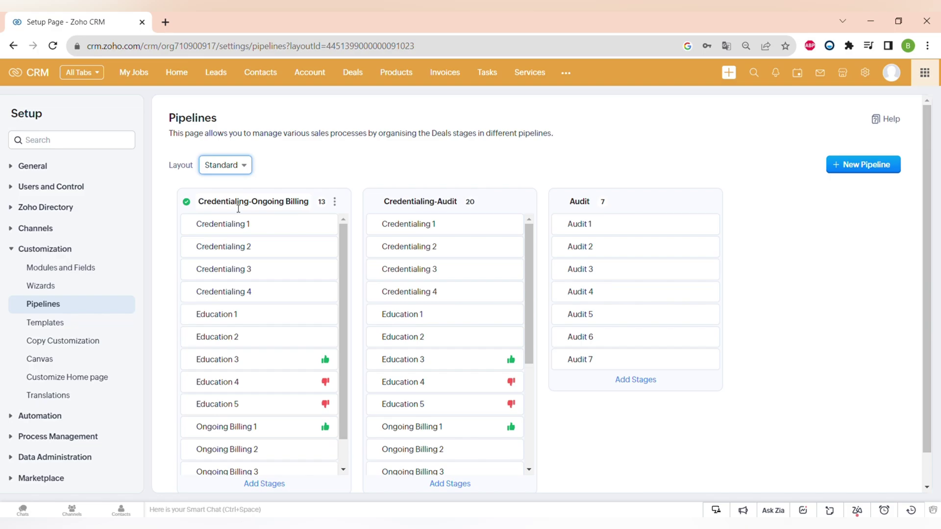
{"action": "scroll", "coordinate": [250, 322], "scroll_direction": "down", "scroll_amount": 1}
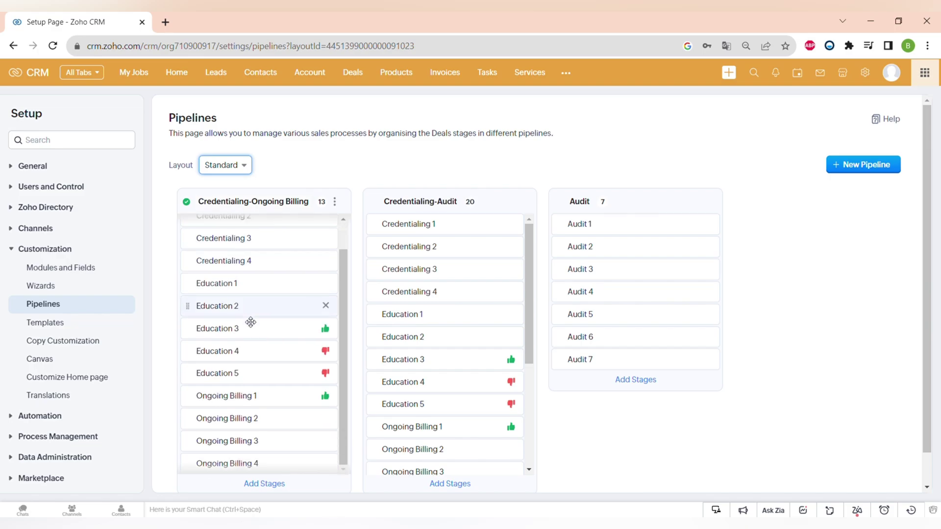
{"action": "scroll", "coordinate": [250, 322], "scroll_direction": "up", "scroll_amount": 1}
{"action": "scroll", "coordinate": [455, 324], "scroll_direction": "down", "scroll_amount": 6}
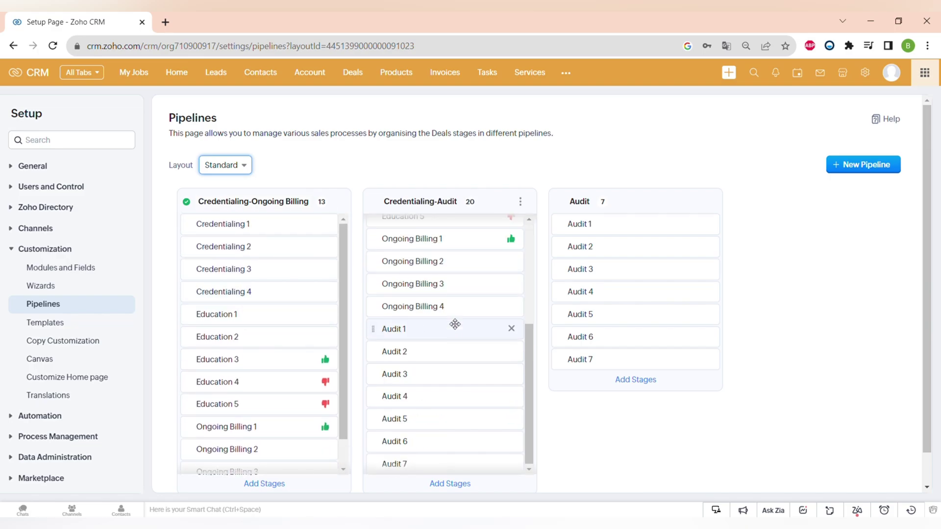
{"action": "scroll", "coordinate": [454, 324], "scroll_direction": "up", "scroll_amount": 6}
{"action": "scroll", "coordinate": [577, 286], "scroll_direction": "down", "scroll_amount": 1}
{"action": "scroll", "coordinate": [578, 285], "scroll_direction": "up", "scroll_amount": 1}
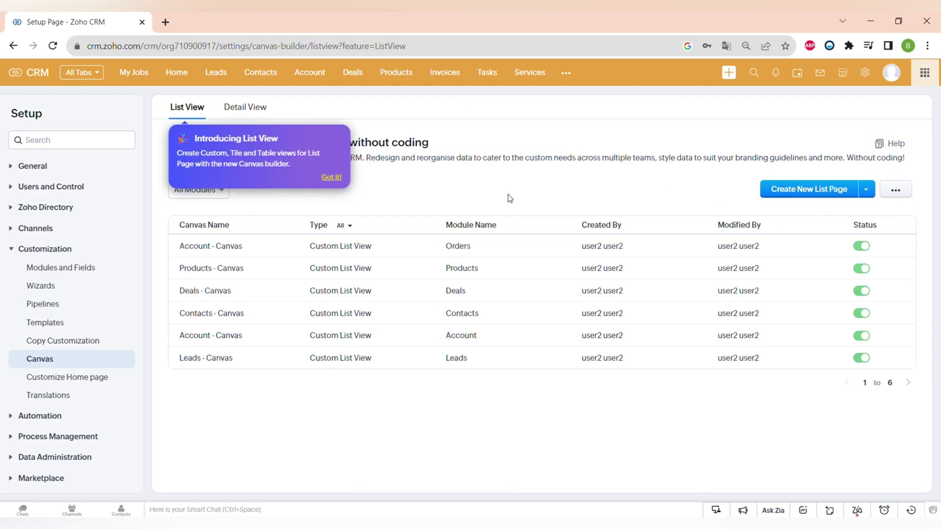
Create a new Custom List page for the Products module.
{"action": "left_click", "coordinate": [331, 177]}
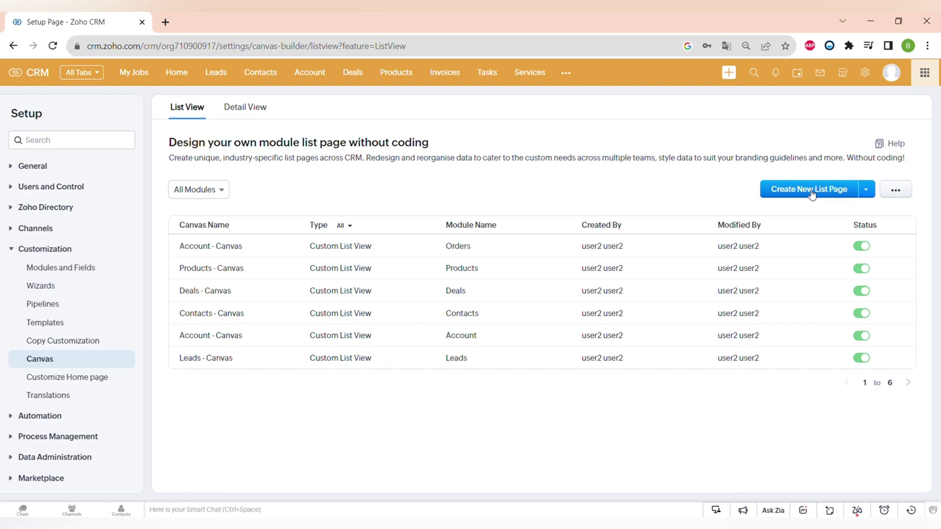
{"action": "left_click", "coordinate": [796, 195]}
{"action": "left_click", "coordinate": [466, 117]}
{"action": "left_click", "coordinate": [437, 231]}
{"action": "left_click", "coordinate": [451, 186]}
{"action": "left_click", "coordinate": [580, 256]}
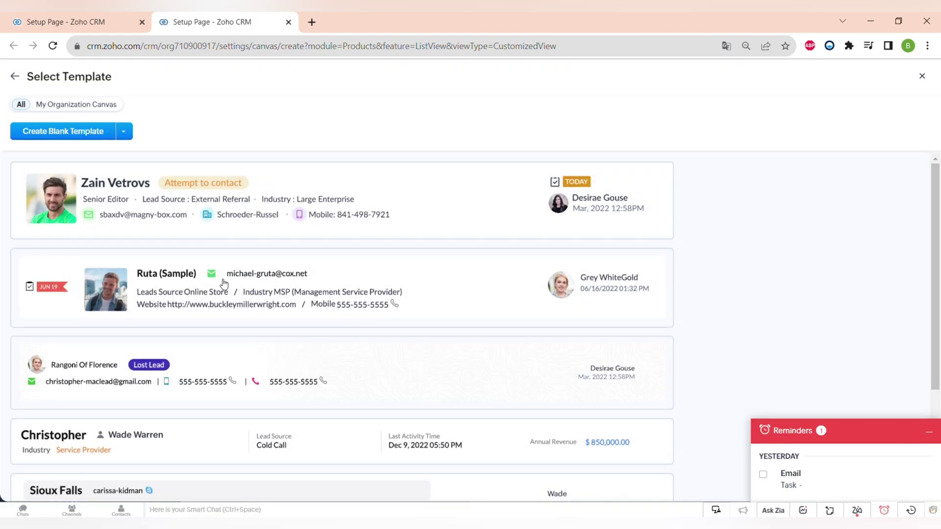
Preview the template designs and open the first design in the Canvas editor.
{"action": "scroll", "coordinate": [226, 292], "scroll_direction": "down", "scroll_amount": 3}
{"action": "left_click", "coordinate": [275, 454]}
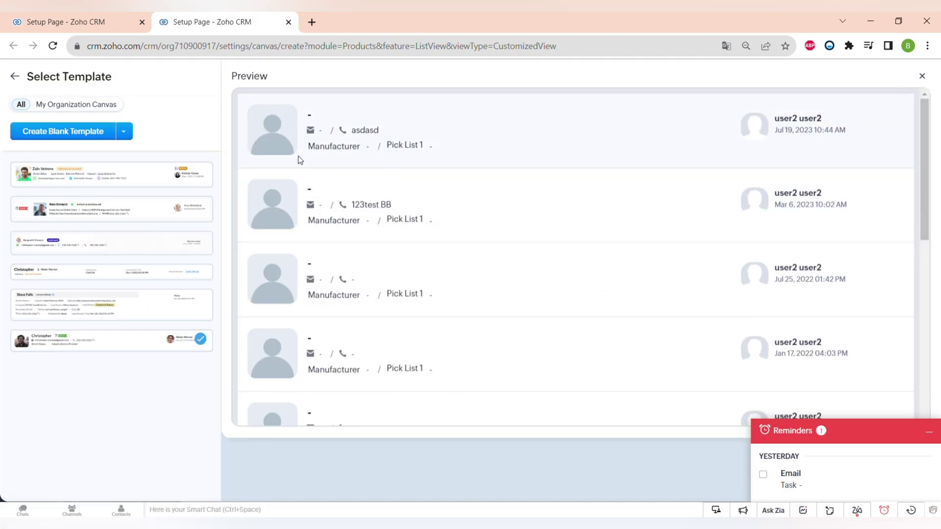
{"action": "left_click", "coordinate": [131, 319]}
{"action": "left_click", "coordinate": [147, 273]}
{"action": "left_click", "coordinate": [150, 245]}
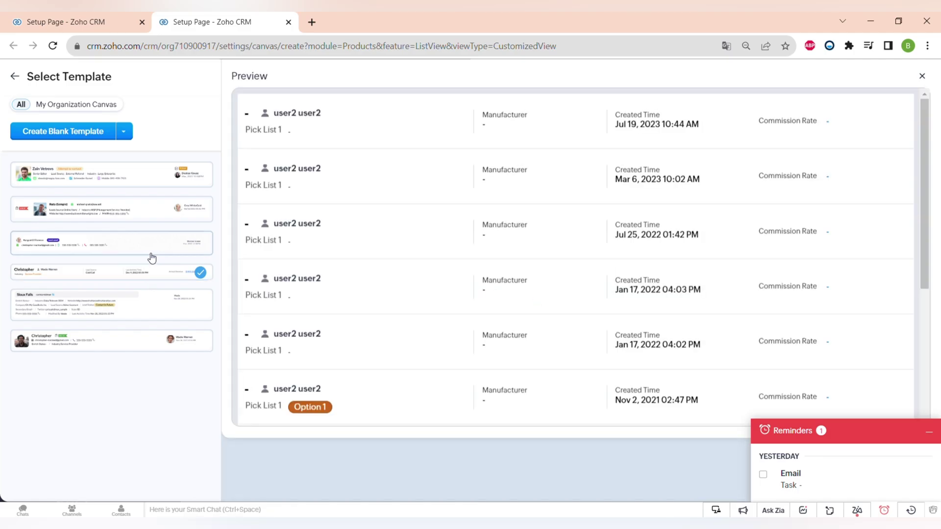
{"action": "left_click", "coordinate": [123, 215]}
{"action": "left_click", "coordinate": [198, 178]}
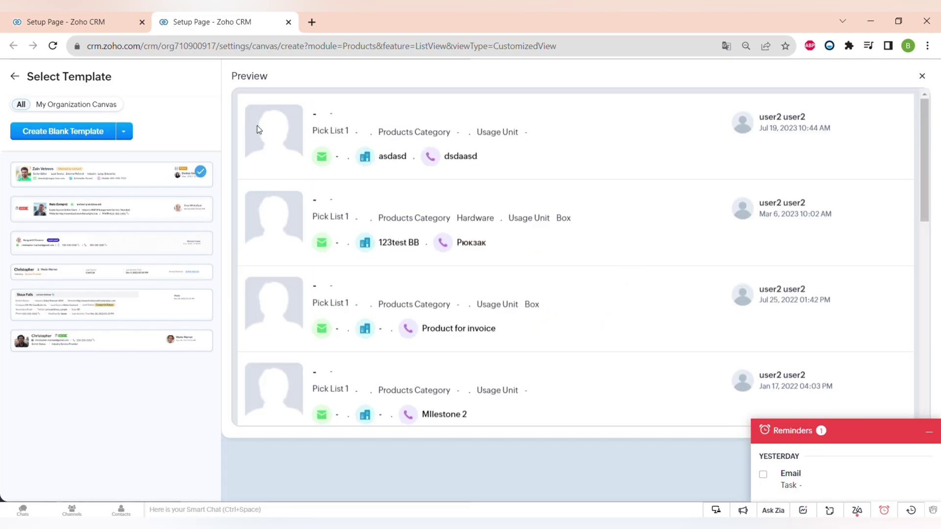
{"action": "left_click", "coordinate": [730, 73]}
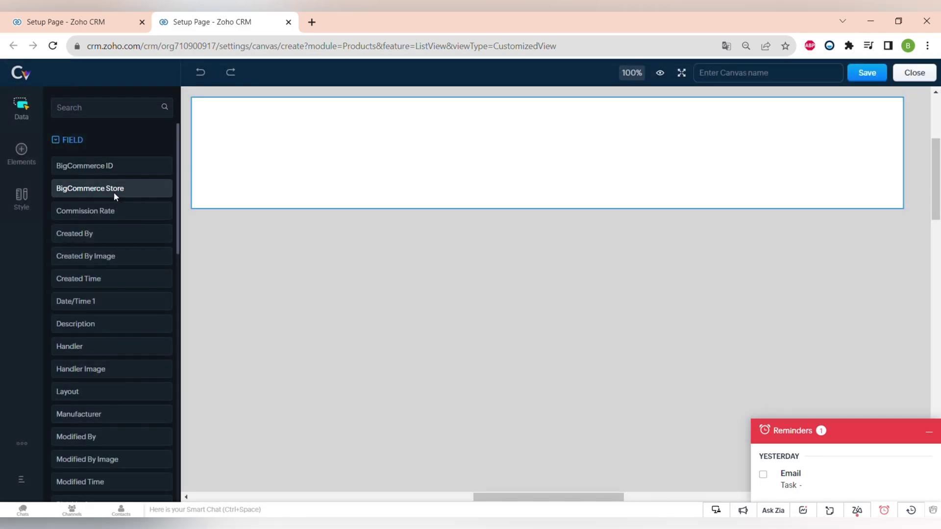
Look through the editor's layout elements and styling options, ending on the data fields list.
{"action": "scroll", "coordinate": [114, 192], "scroll_direction": "down", "scroll_amount": 2}
{"action": "left_click", "coordinate": [21, 152]}
{"action": "left_click", "coordinate": [21, 197]}
{"action": "left_click", "coordinate": [21, 109]}
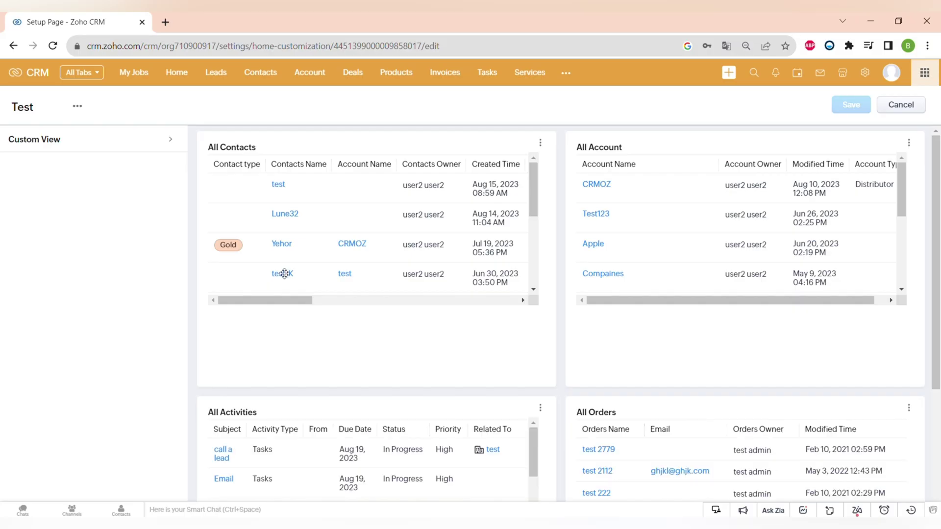
Expand Custom View in the Test home page editor and list the Deals module's custom views.
{"action": "scroll", "coordinate": [287, 274], "scroll_direction": "down", "scroll_amount": 4}
{"action": "scroll", "coordinate": [290, 279], "scroll_direction": "up", "scroll_amount": 3}
{"action": "left_click", "coordinate": [177, 144]}
{"action": "left_click", "coordinate": [121, 164]}
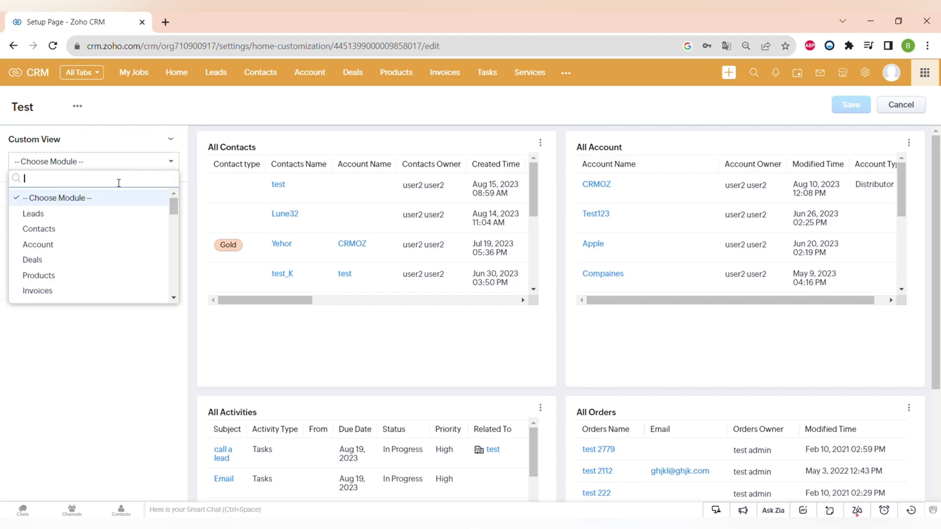
{"action": "left_click", "coordinate": [103, 260]}
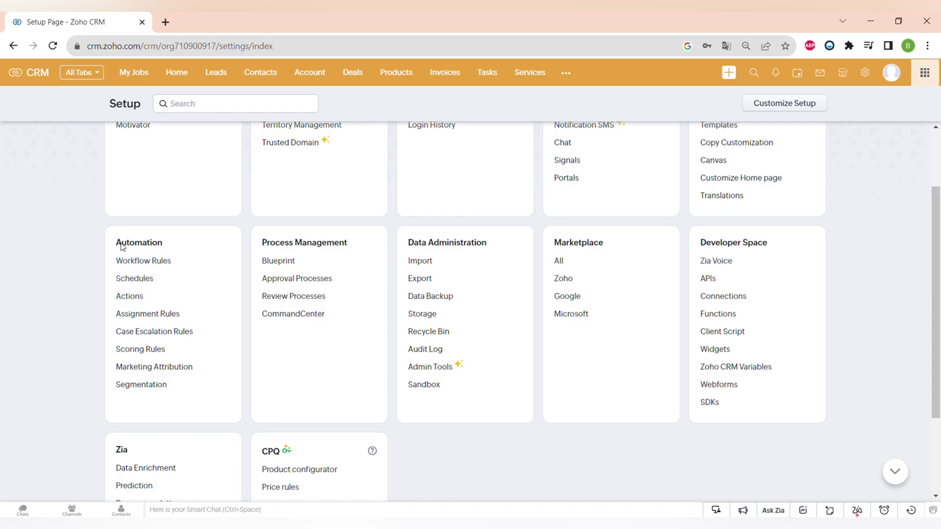
Open the workflow rules, review the Big Deal Rule, and return to Setup.
{"action": "left_click_drag", "start_coordinate": [114, 244], "coordinate": [172, 239]}
{"action": "left_click", "coordinate": [63, 304]}
{"action": "left_click", "coordinate": [144, 261]}
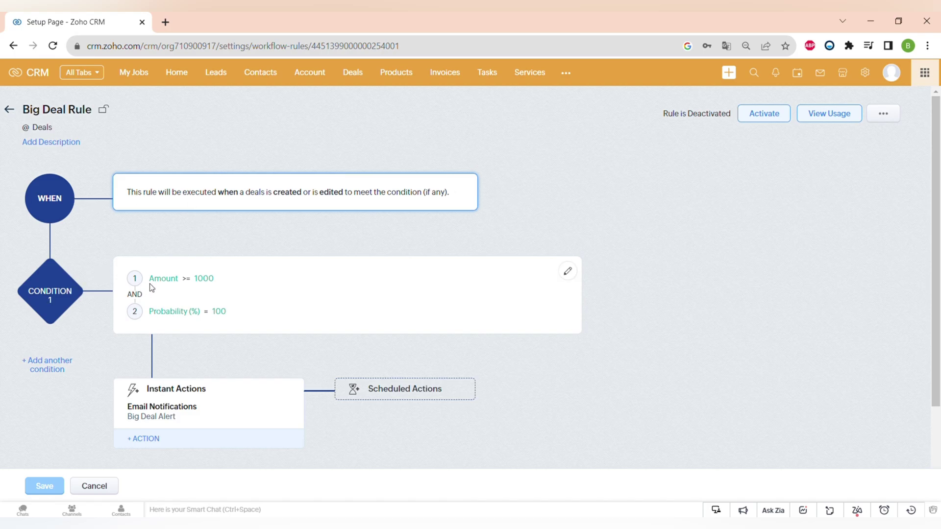
{"action": "scroll", "coordinate": [175, 320], "scroll_direction": "down", "scroll_amount": 2}
{"action": "scroll", "coordinate": [172, 319], "scroll_direction": "up", "scroll_amount": 2}
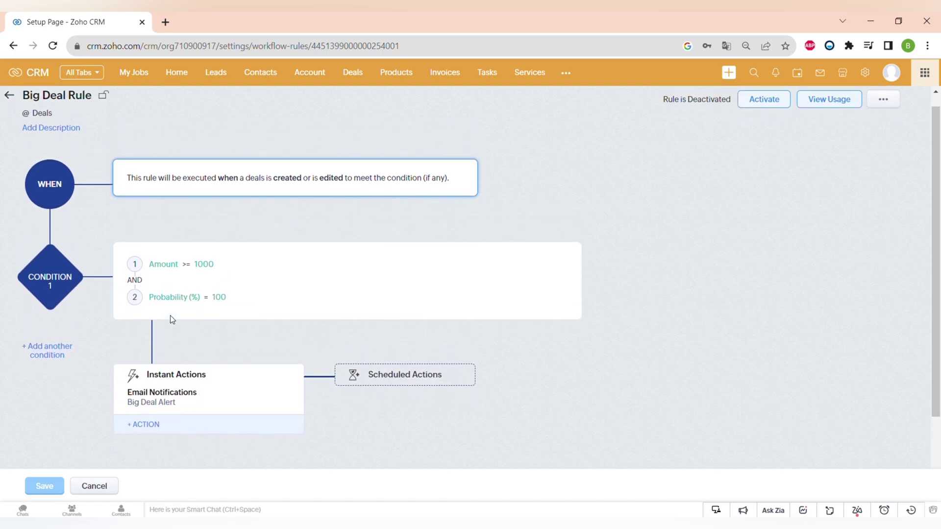
{"action": "left_click", "coordinate": [10, 101]}
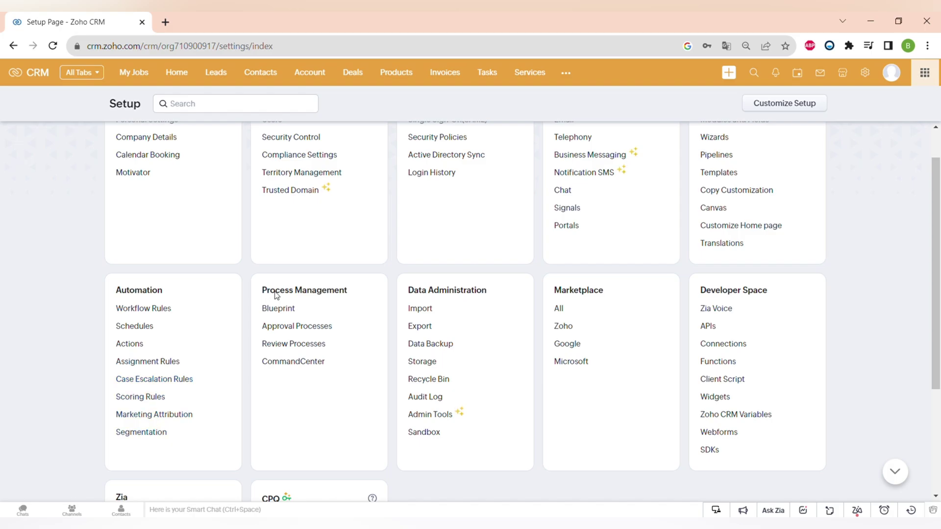
Open Blueprint settings and view the New blueprint's lead-status transition diagram.
{"action": "left_click", "coordinate": [279, 308]}
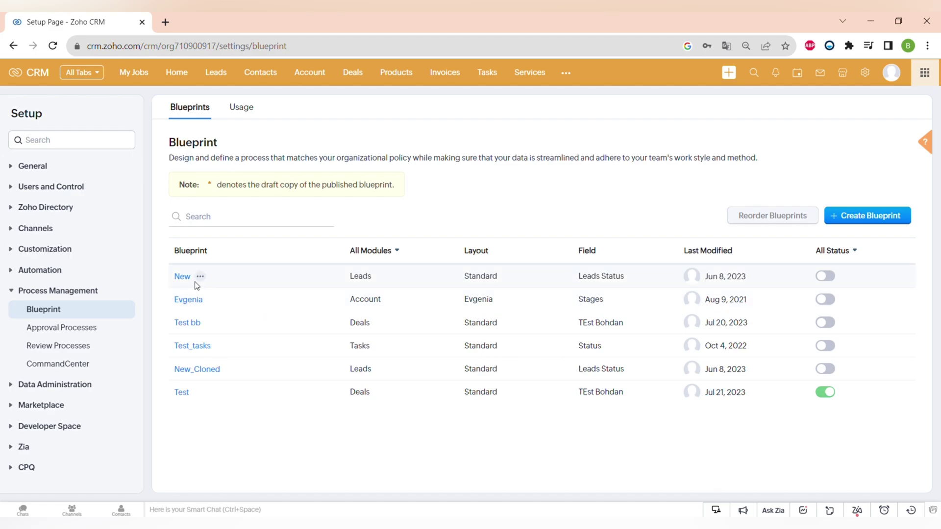
{"action": "left_click", "coordinate": [182, 276]}
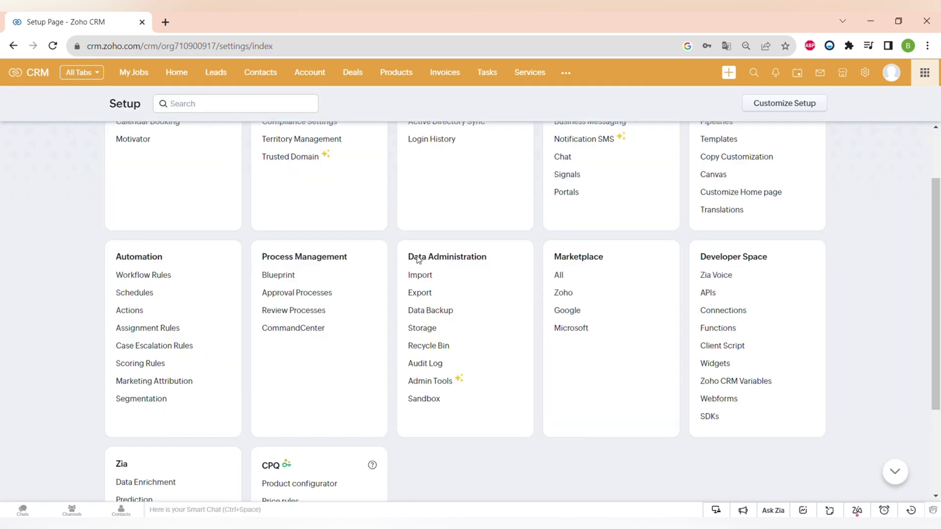
Highlight the Data Administration and Marketplace headings, then show all Marketplace extensions.
{"action": "left_click_drag", "start_coordinate": [409, 257], "coordinate": [499, 260]}
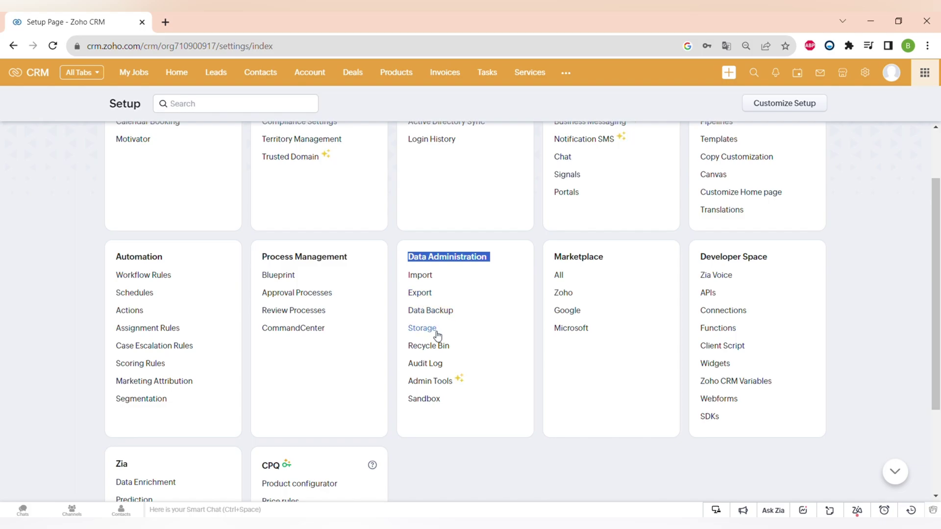
{"action": "left_click", "coordinate": [573, 429]}
{"action": "left_click_drag", "start_coordinate": [564, 259], "coordinate": [608, 259]}
{"action": "left_click", "coordinate": [612, 293]}
{"action": "left_click", "coordinate": [560, 276]}
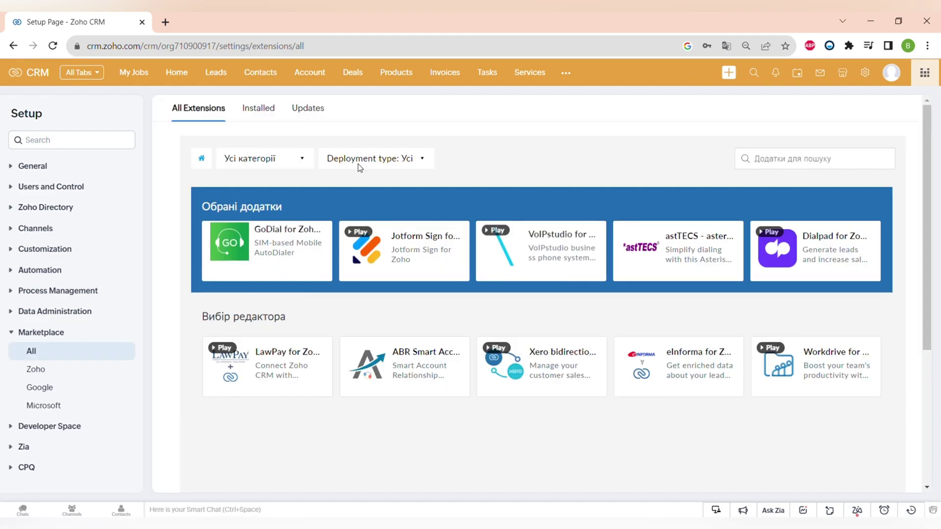
Scroll through extension categories from Marketing to IT and Analytics, viewing cards like Shopify and Google Routes.
{"action": "mouse_move", "coordinate": [357, 390]}
{"action": "scroll", "coordinate": [358, 392], "scroll_direction": "down", "scroll_amount": 2}
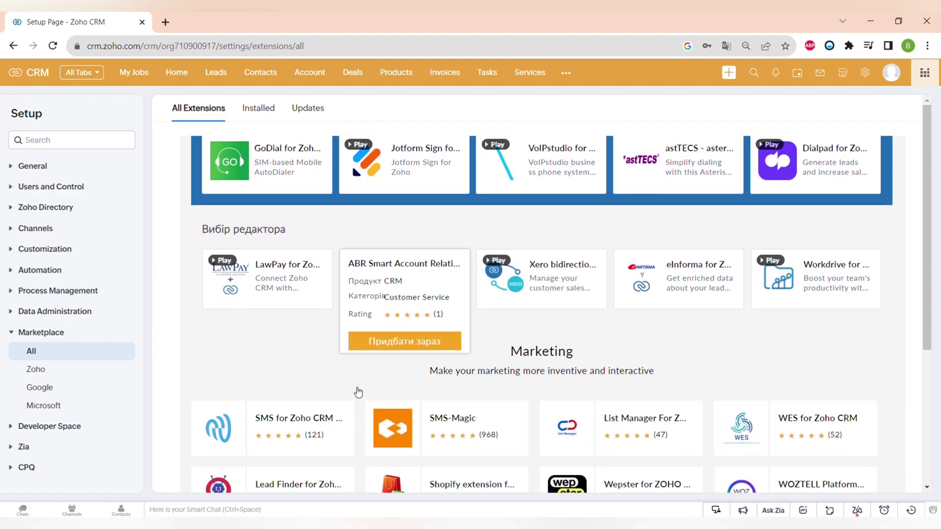
{"action": "scroll", "coordinate": [246, 351], "scroll_direction": "down", "scroll_amount": 1}
{"action": "scroll", "coordinate": [233, 315], "scroll_direction": "down", "scroll_amount": 6}
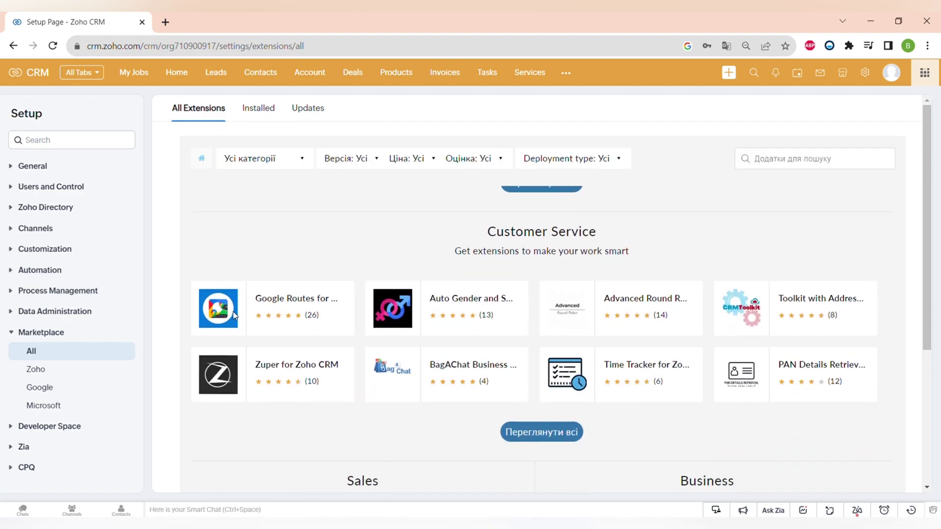
{"action": "scroll", "coordinate": [233, 315], "scroll_direction": "up", "scroll_amount": 4}
{"action": "mouse_move", "coordinate": [446, 319]}
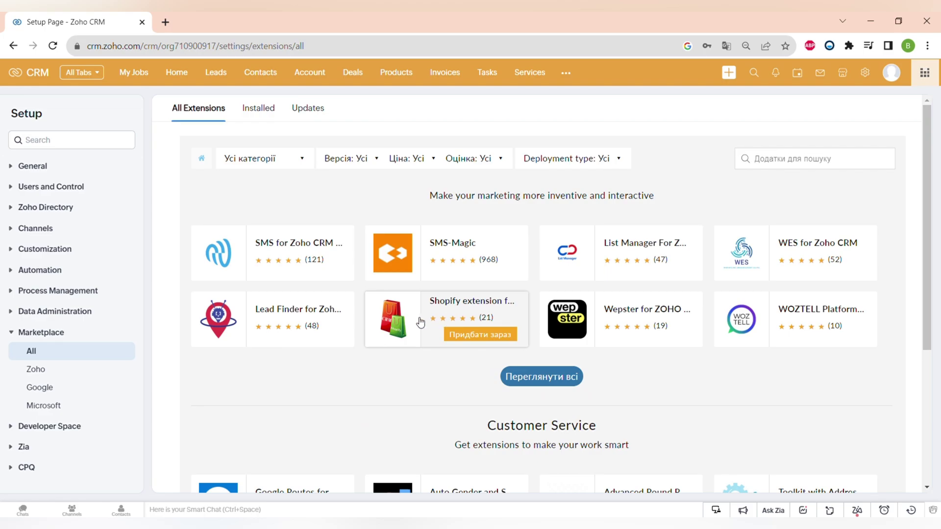
{"action": "mouse_move", "coordinate": [572, 319]}
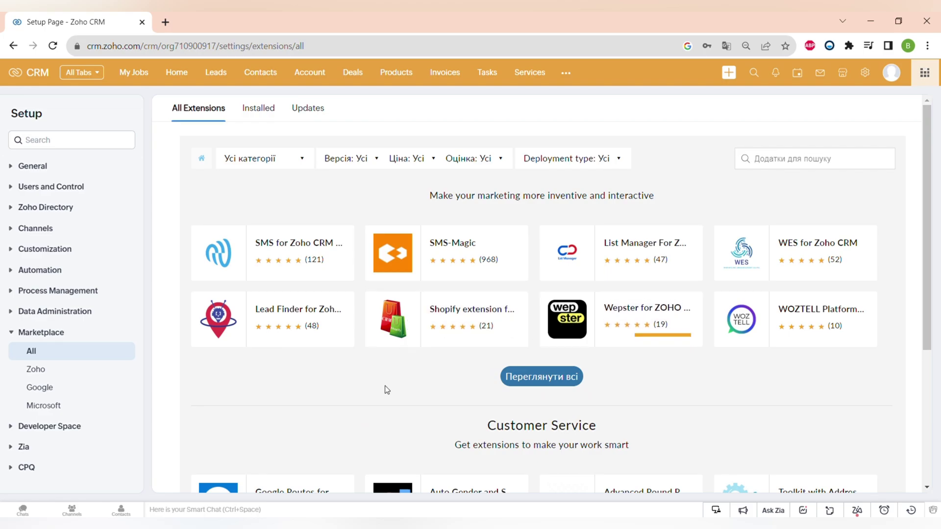
{"action": "scroll", "coordinate": [384, 388], "scroll_direction": "down", "scroll_amount": 4}
{"action": "mouse_move", "coordinate": [245, 322]}
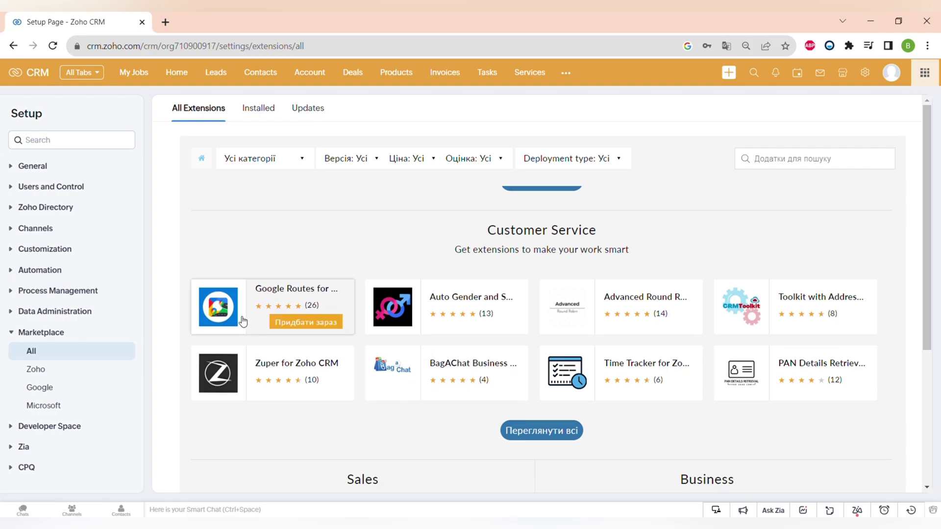
{"action": "scroll", "coordinate": [359, 421], "scroll_direction": "down", "scroll_amount": 5}
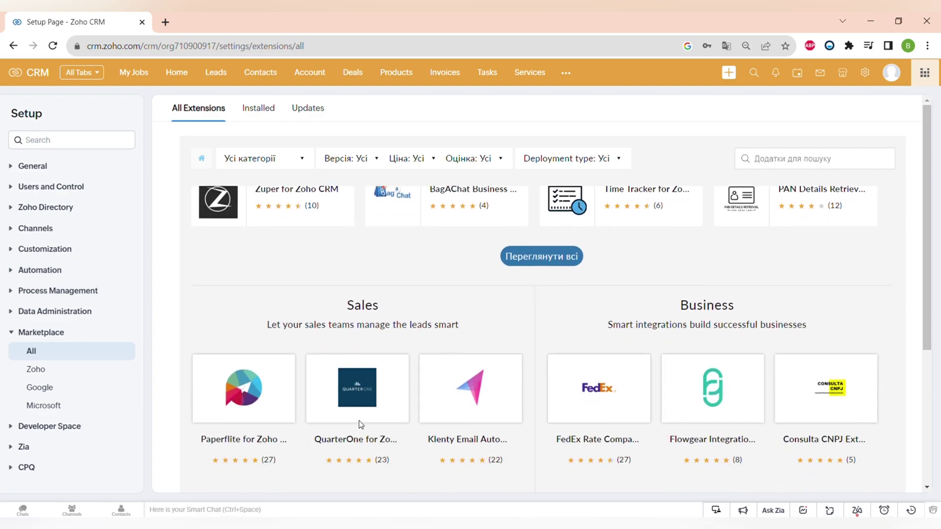
{"action": "scroll", "coordinate": [359, 421], "scroll_direction": "down", "scroll_amount": 4}
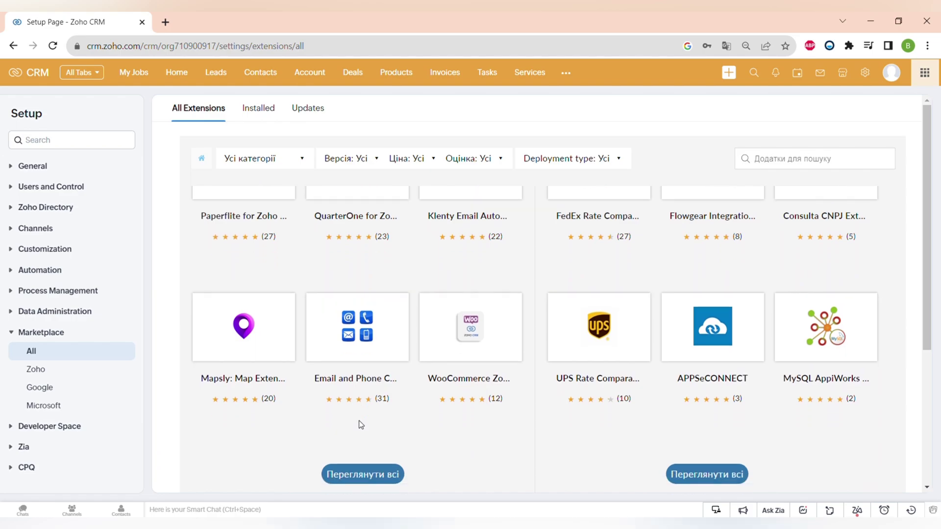
{"action": "scroll", "coordinate": [358, 421], "scroll_direction": "down", "scroll_amount": 10}
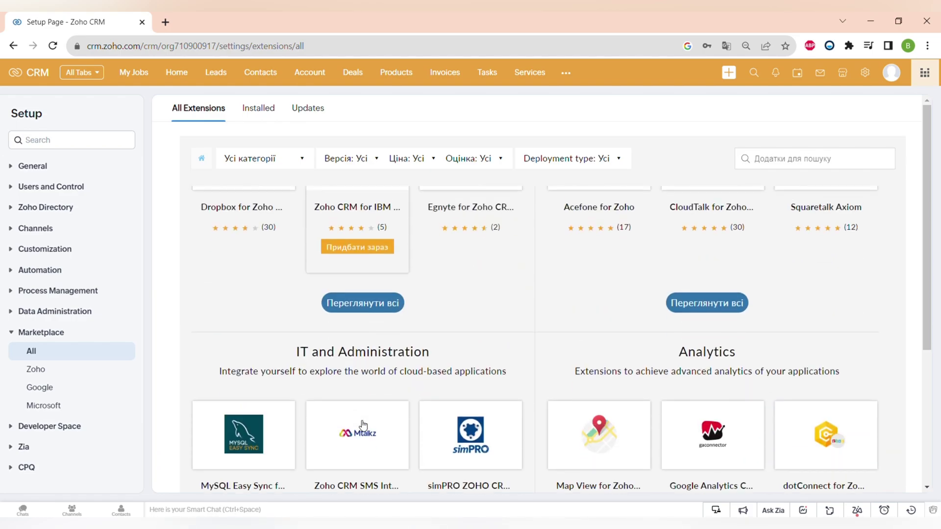
{"action": "scroll", "coordinate": [362, 425], "scroll_direction": "down", "scroll_amount": 6}
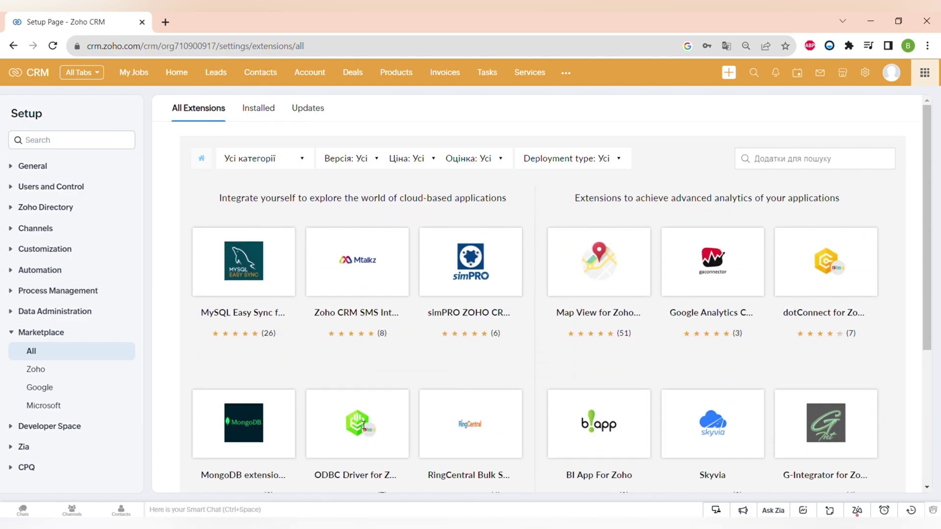
{"action": "mouse_move", "coordinate": [258, 279]}
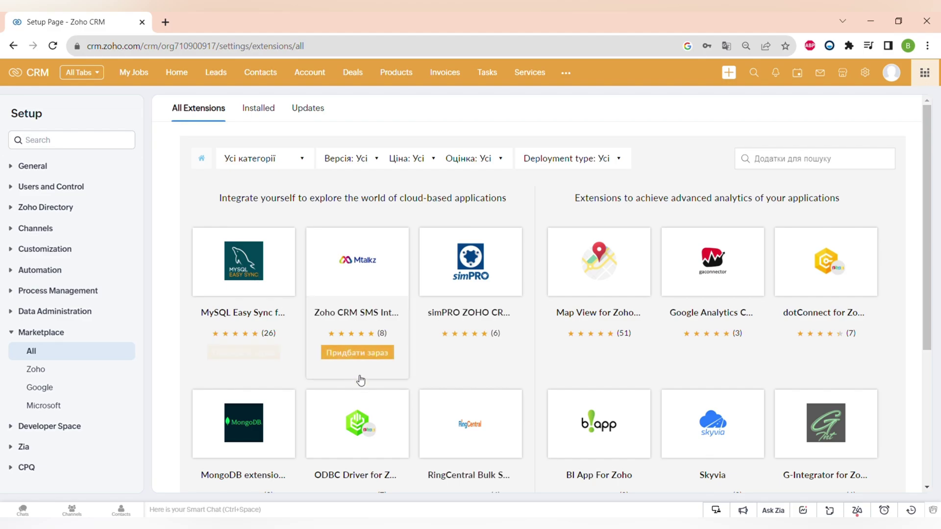
{"action": "scroll", "coordinate": [357, 378], "scroll_direction": "down", "scroll_amount": 10}
{"action": "scroll", "coordinate": [358, 379], "scroll_direction": "up", "scroll_amount": 15}
Go back to Setup, highlight Developer Space, and open Zia's Data Enrichment settings.
{"action": "key", "text": "alt+Left"}
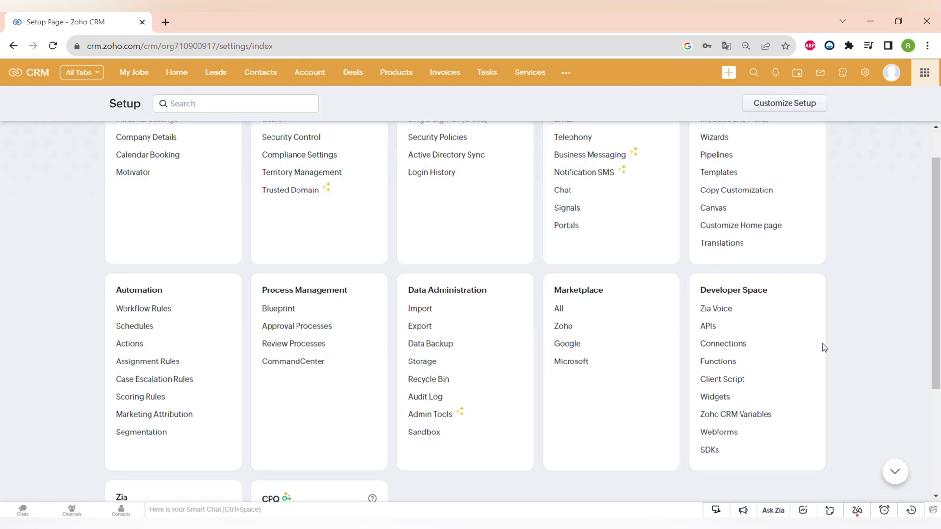
{"action": "left_click_drag", "start_coordinate": [707, 294], "coordinate": [773, 296]}
{"action": "left_click", "coordinate": [748, 322]}
{"action": "scroll", "coordinate": [592, 422], "scroll_direction": "down", "scroll_amount": 3}
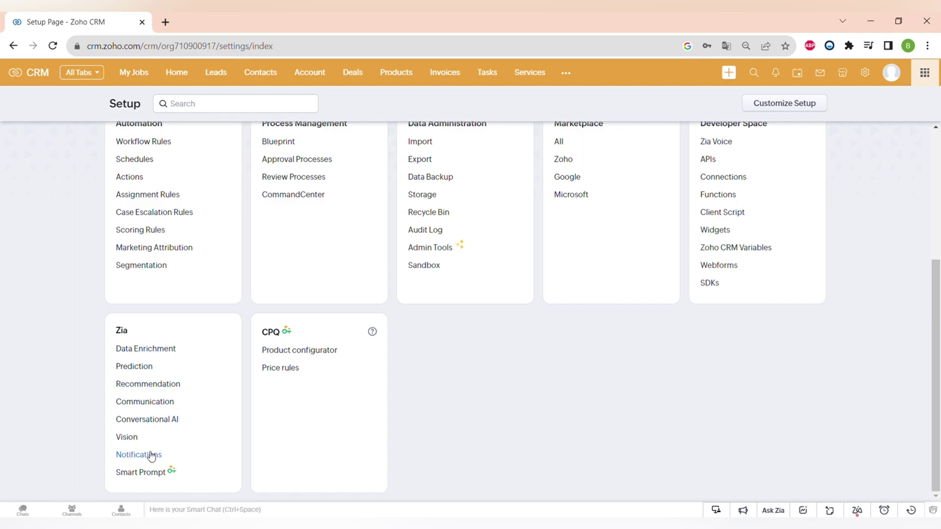
{"action": "left_click", "coordinate": [159, 351]}
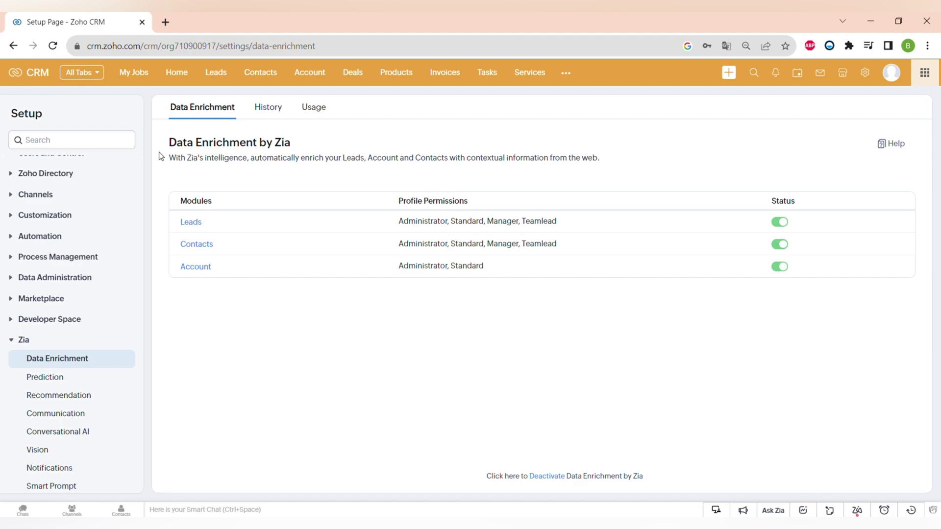
Highlight the Data Enrichment description, then return through Setup to the CRM Home page.
{"action": "left_click_drag", "start_coordinate": [169, 162], "coordinate": [594, 159]}
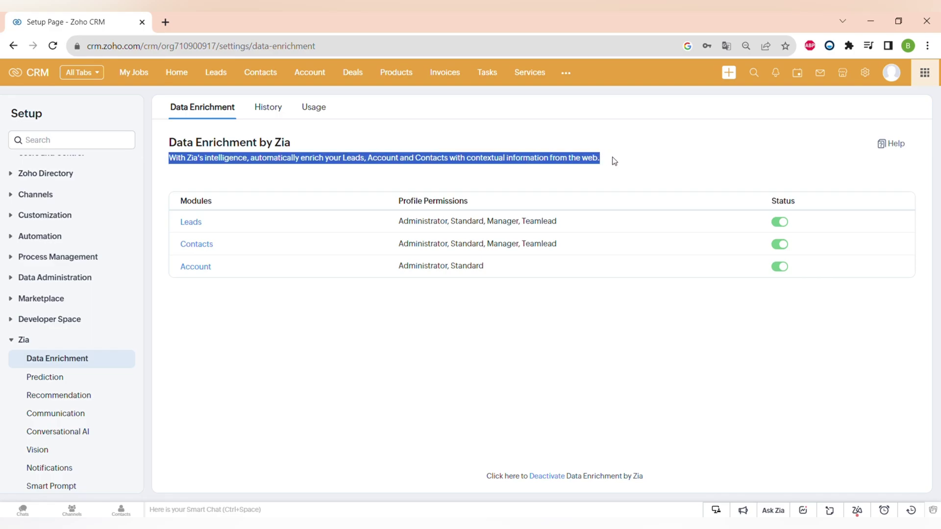
{"action": "left_click", "coordinate": [614, 161]}
{"action": "left_click", "coordinate": [865, 74]}
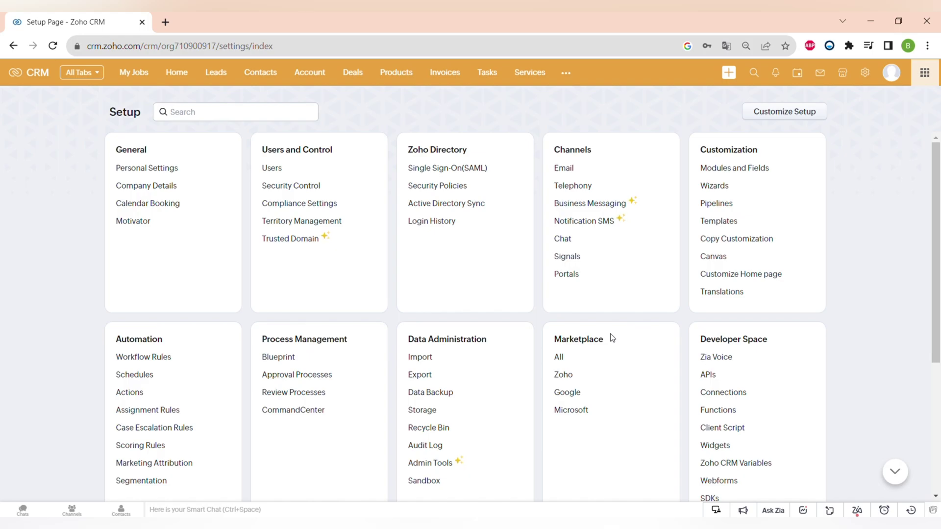
{"action": "left_click", "coordinate": [189, 78]}
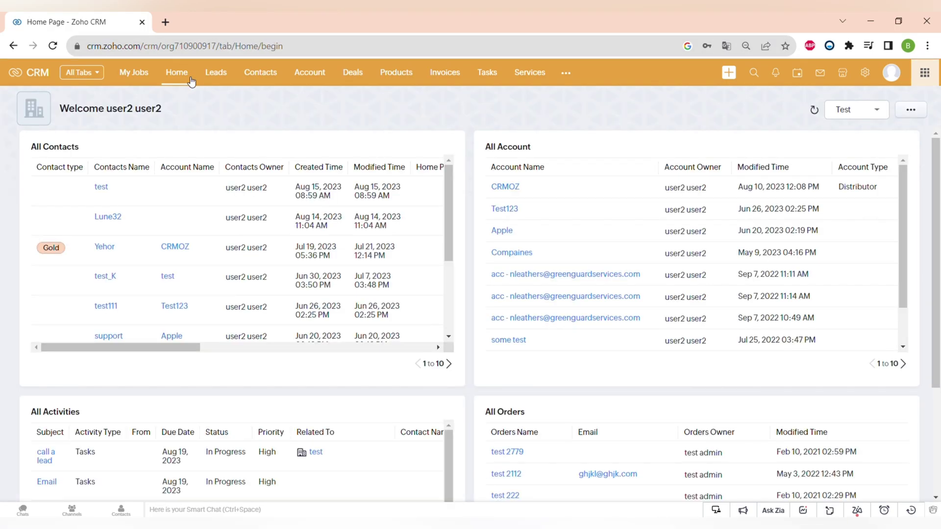